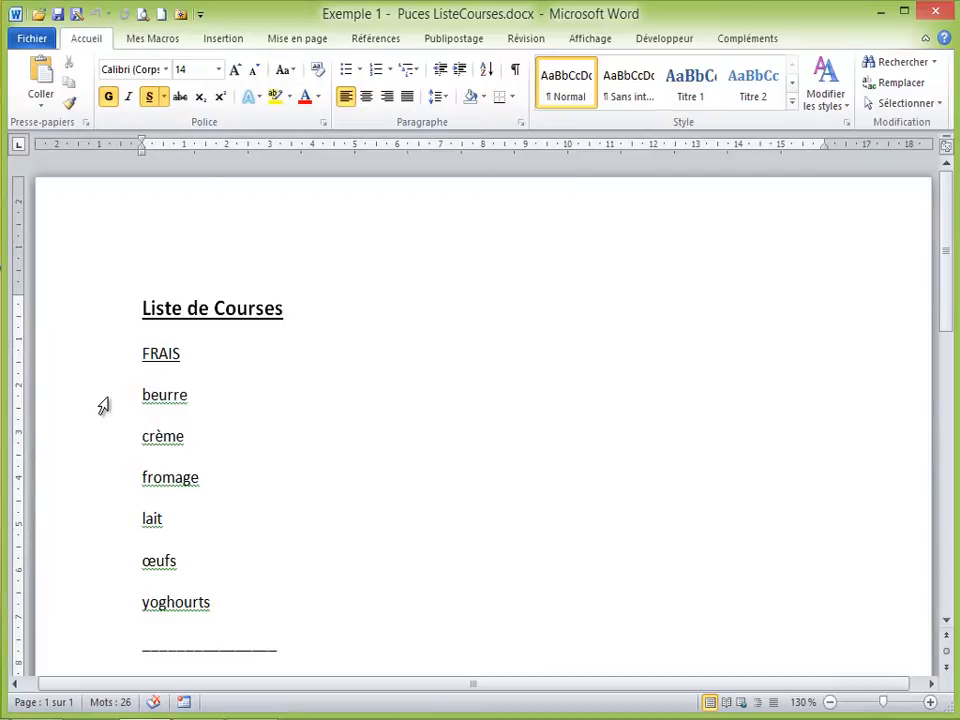
Apply the check mark bullet to the "beurre" line under FRAIS.
left_click(128, 401)
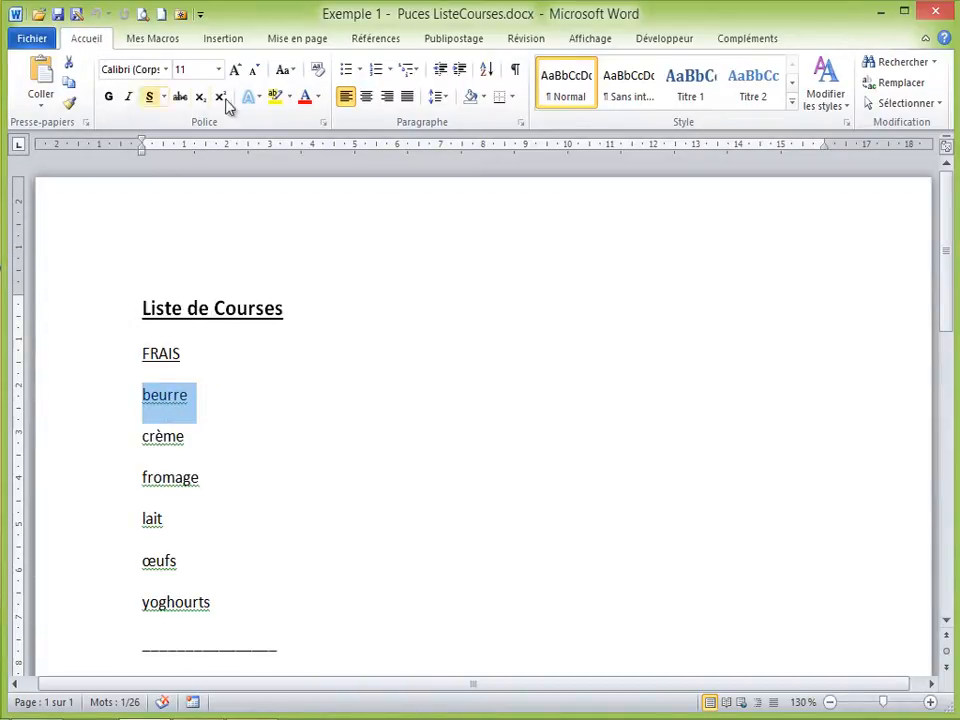
left_click(360, 70)
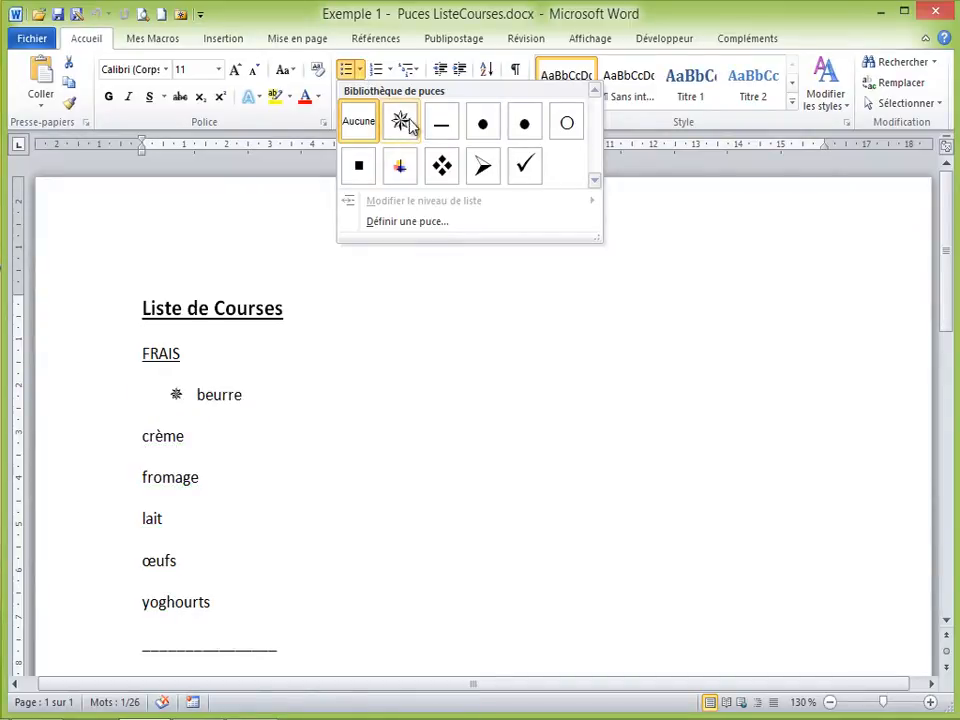
left_click(527, 168)
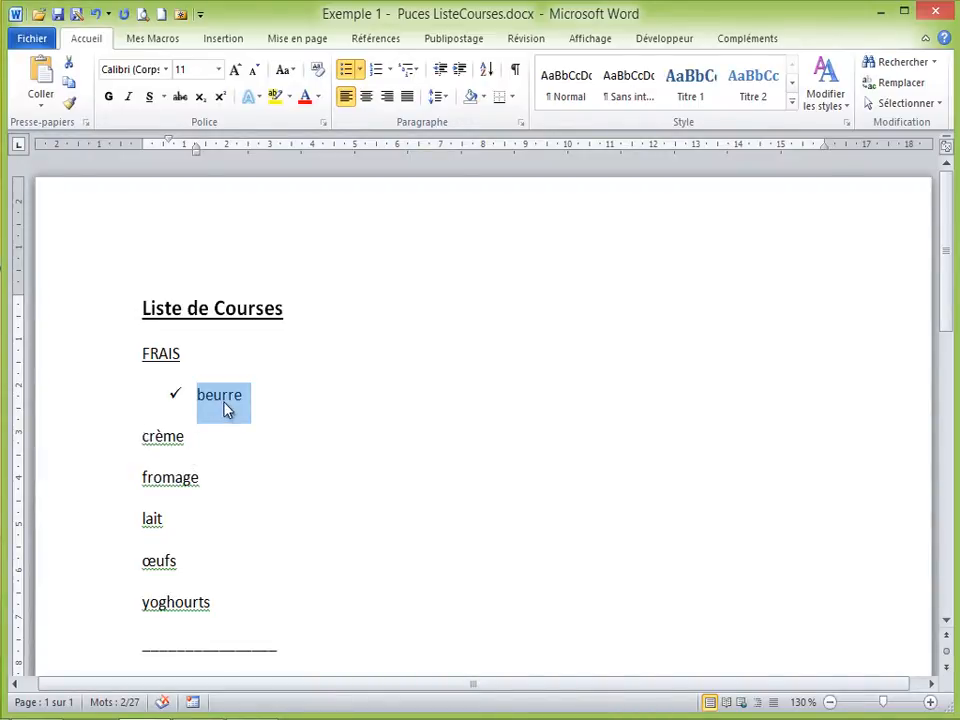
Apply the four-diamond bullet to the "crème" line.
left_click(97, 447)
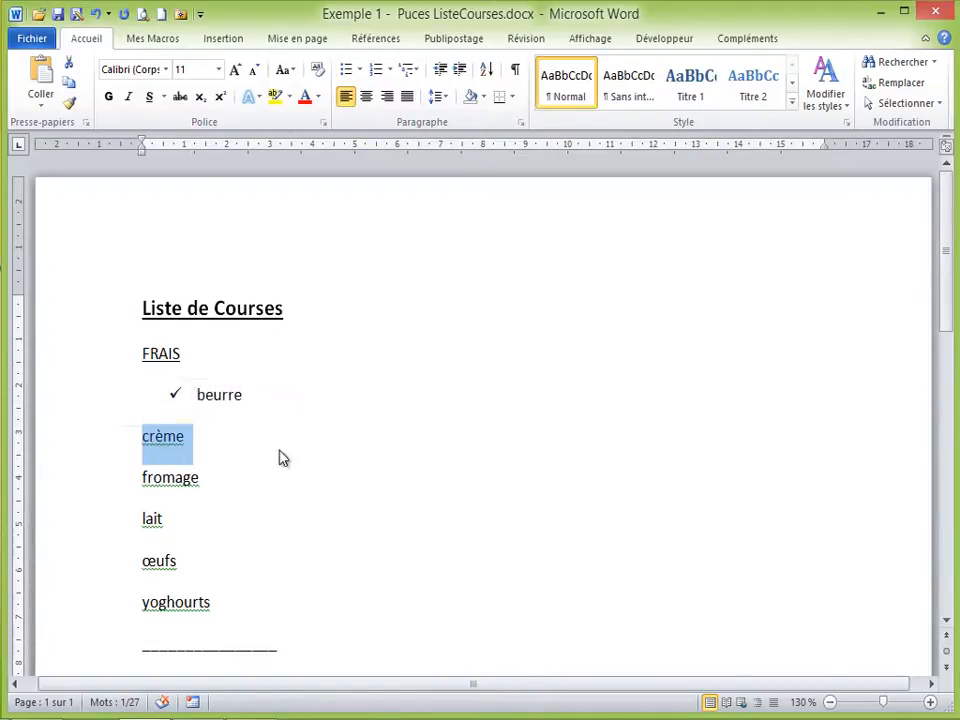
left_click(359, 70)
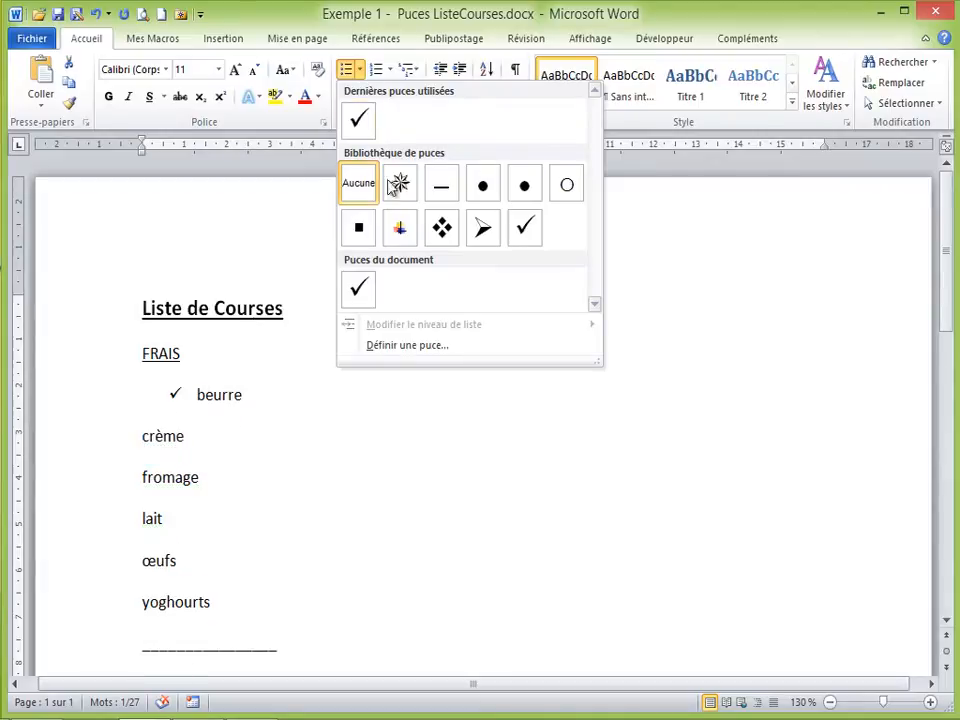
left_click(442, 228)
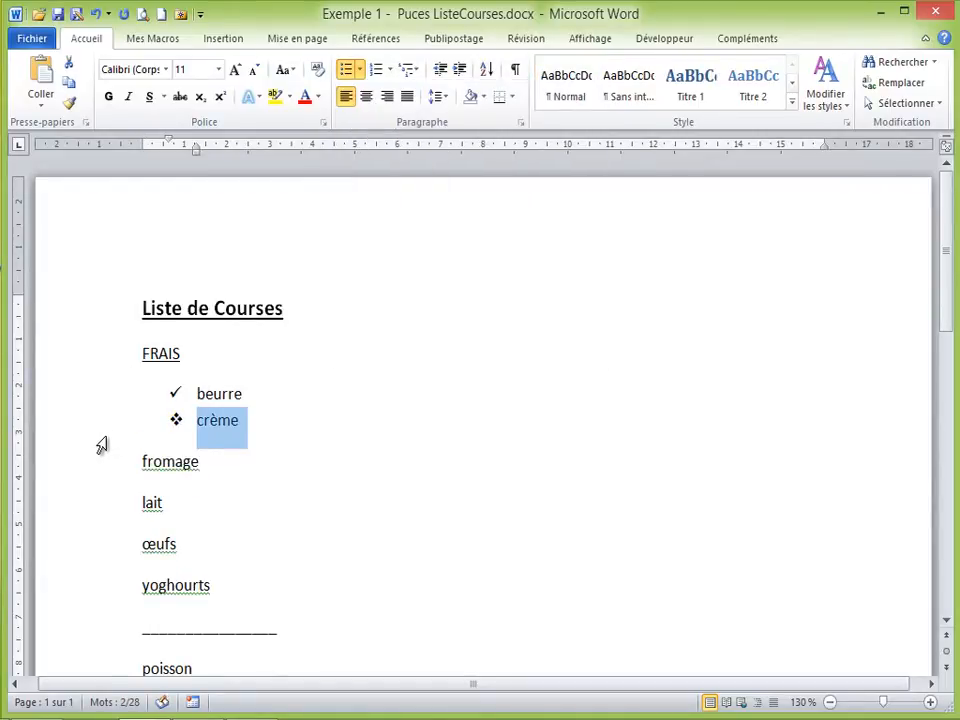
Copy the four-diamond bullet formatting from "crème" to "lait", and from "lait" to "yoghourts".
scroll(101, 444, "down", 1)
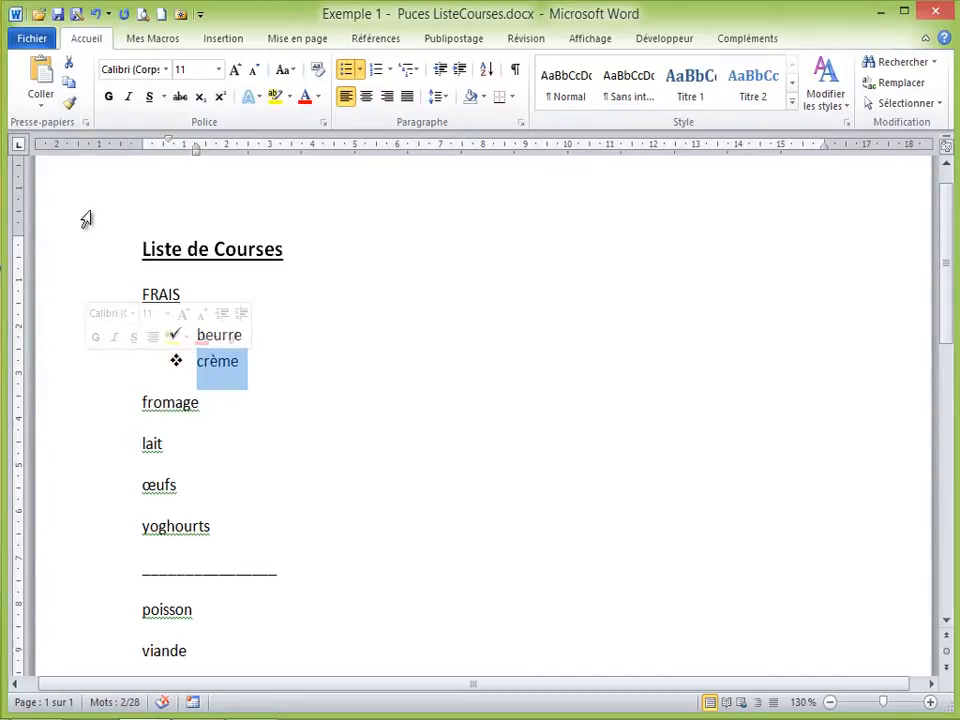
left_click(70, 106)
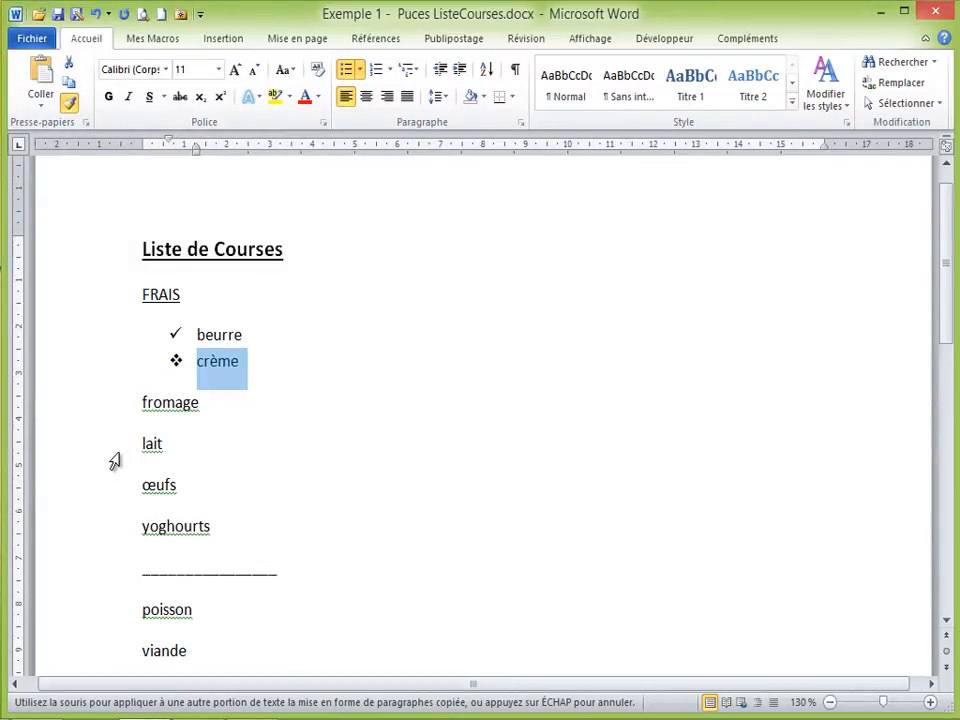
left_click(100, 456)
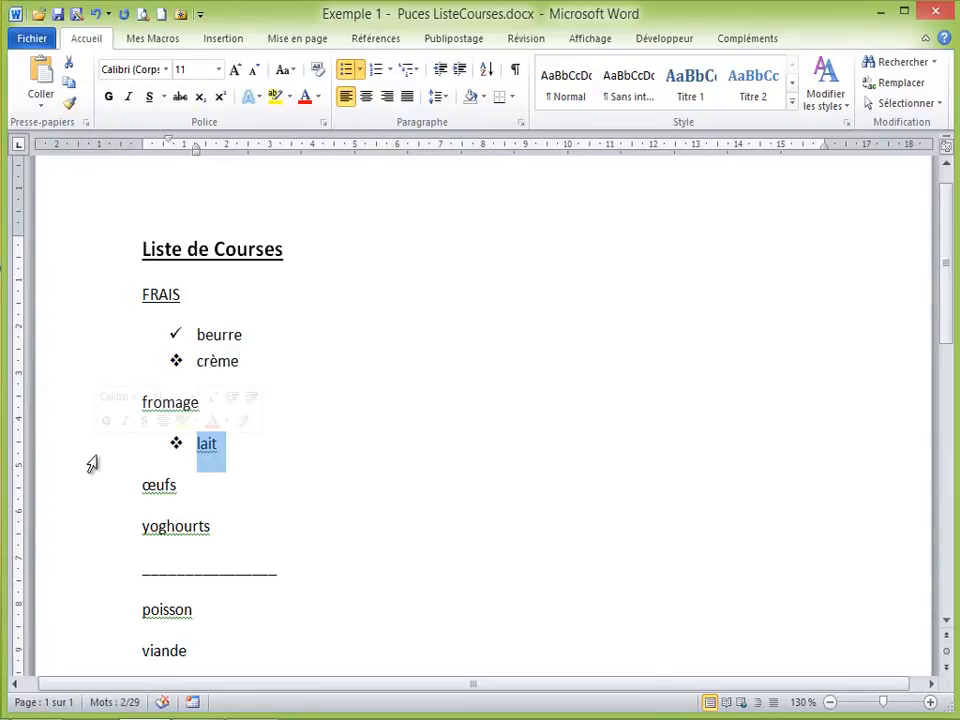
left_click(93, 541)
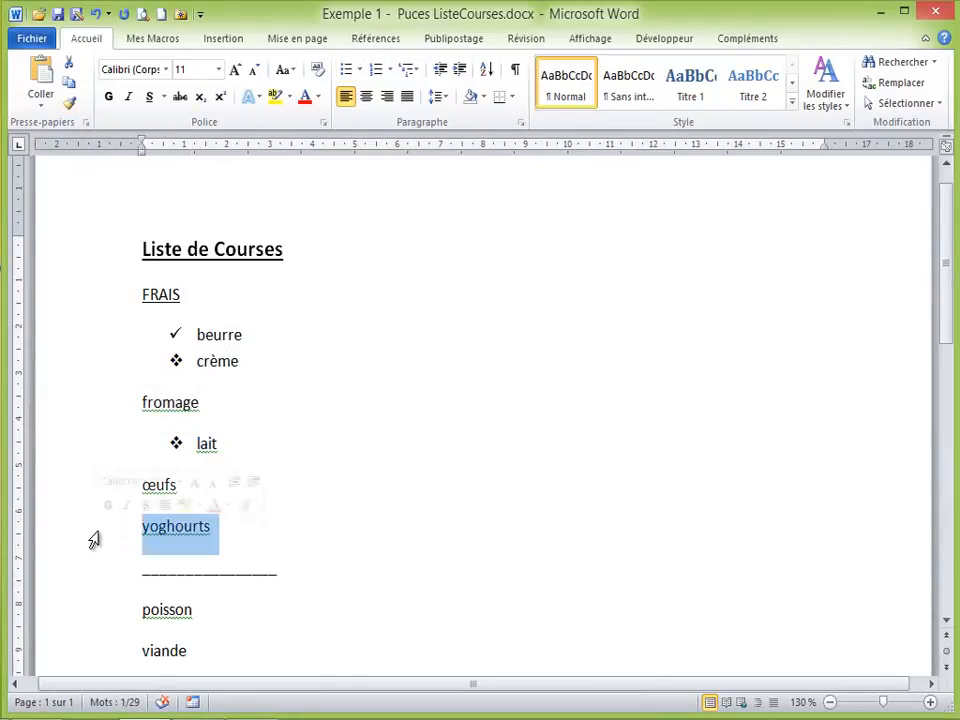
left_click(99, 450)
left_click(69, 103)
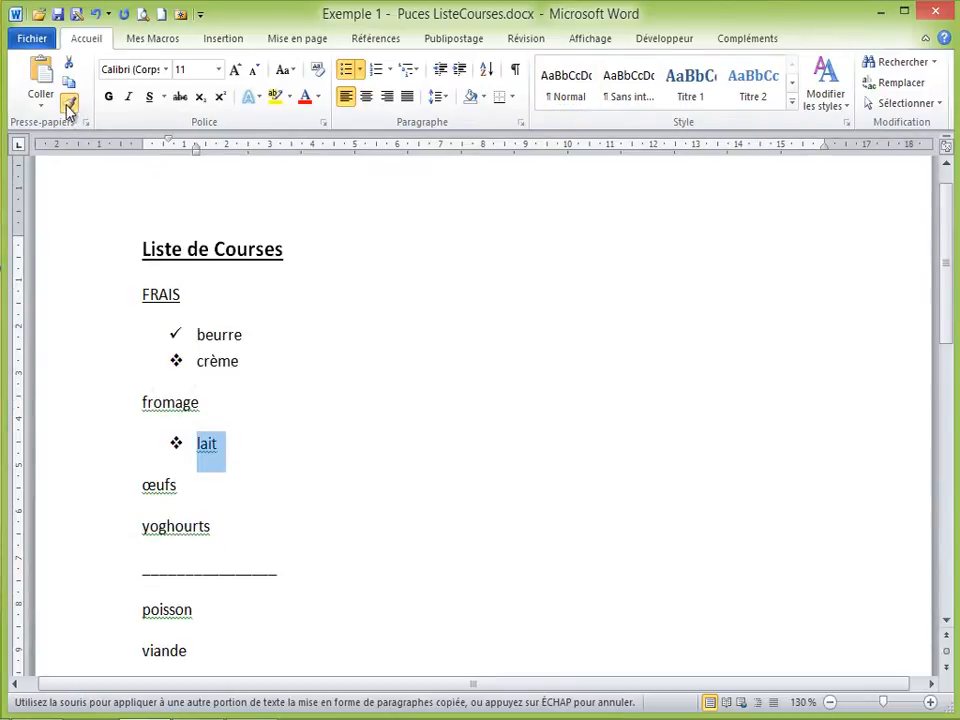
left_click(100, 537)
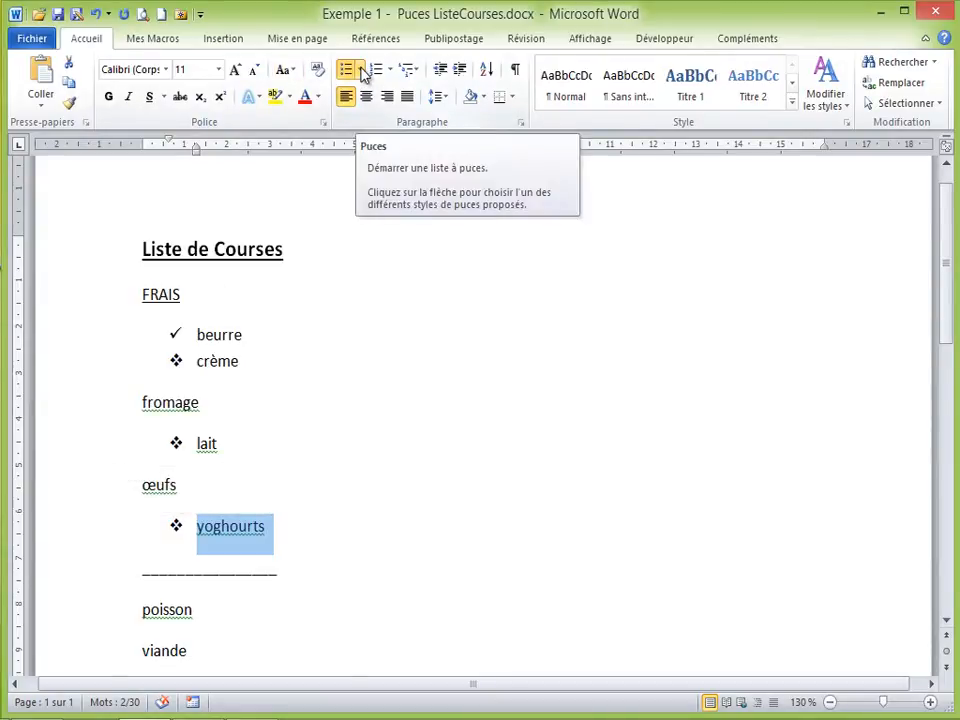
Start defining a new picture bullet for the "poisson" line and search the bullet images for "poisson".
scroll(150, 465, "down", 4)
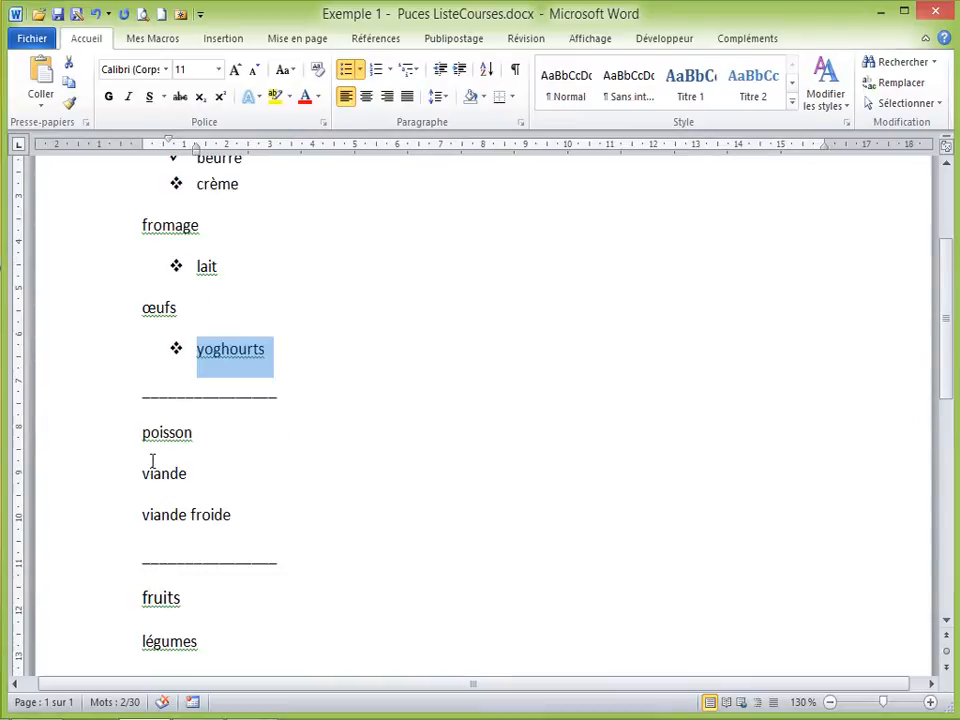
scroll(152, 462, "down", 1)
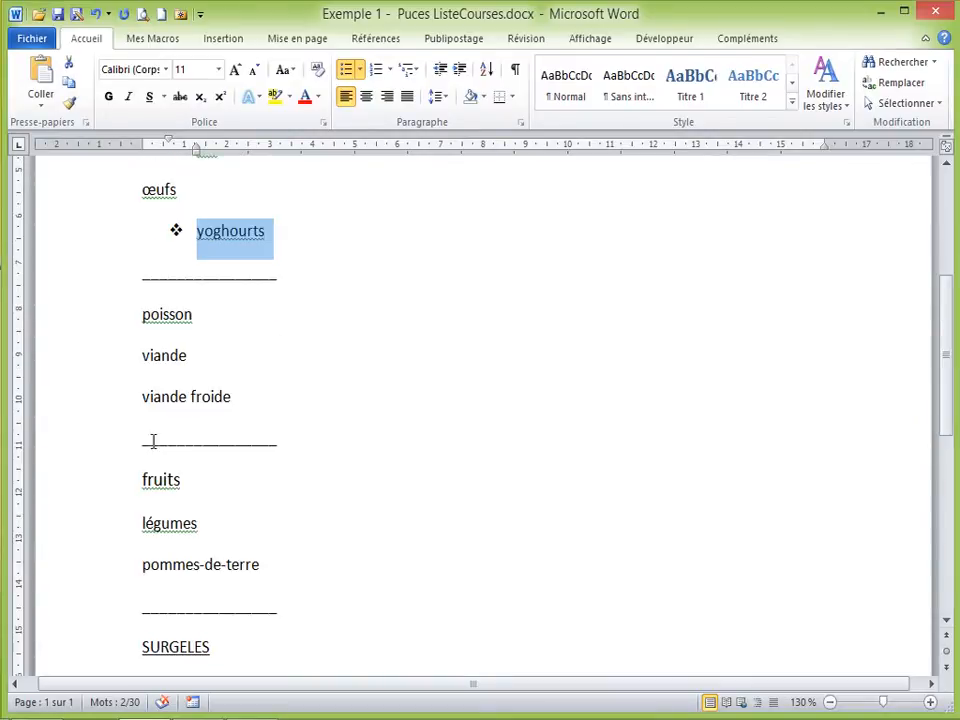
left_click(84, 326)
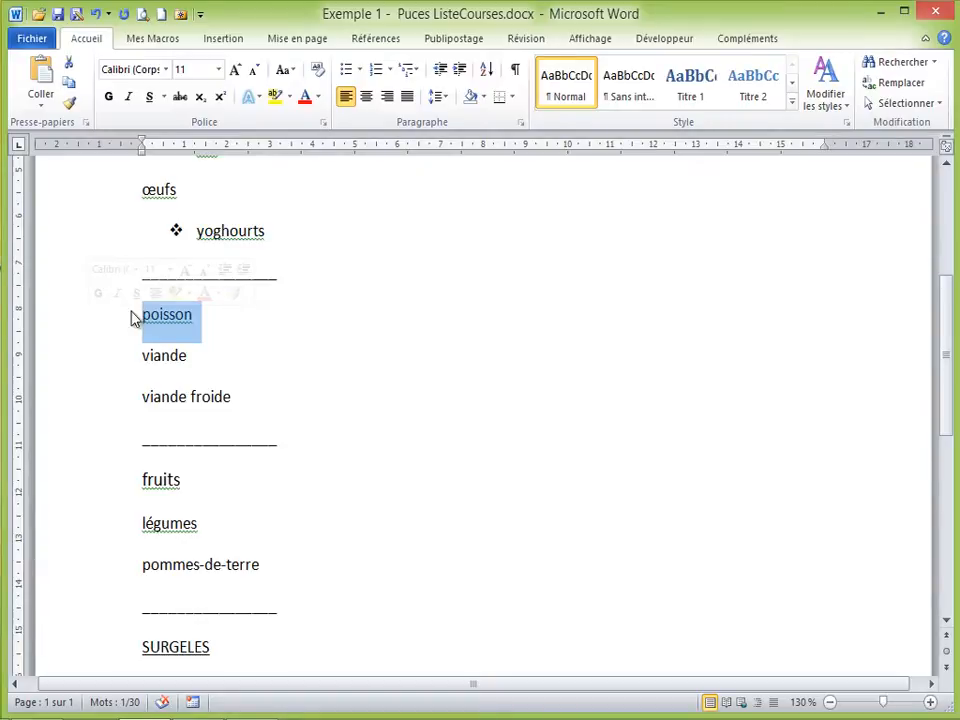
left_click(362, 70)
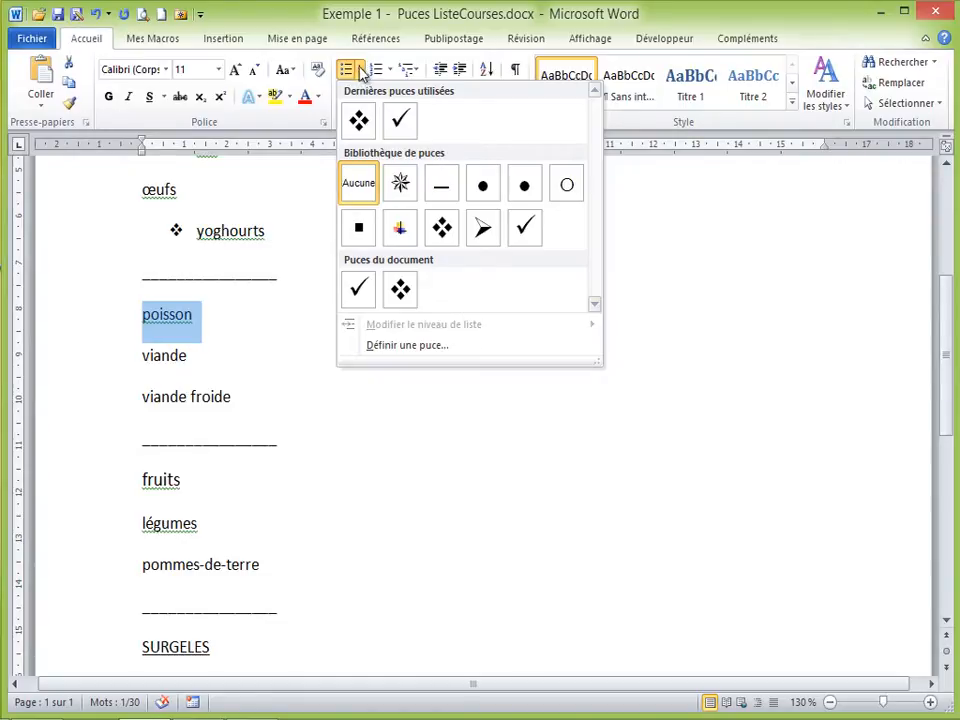
left_click(398, 349)
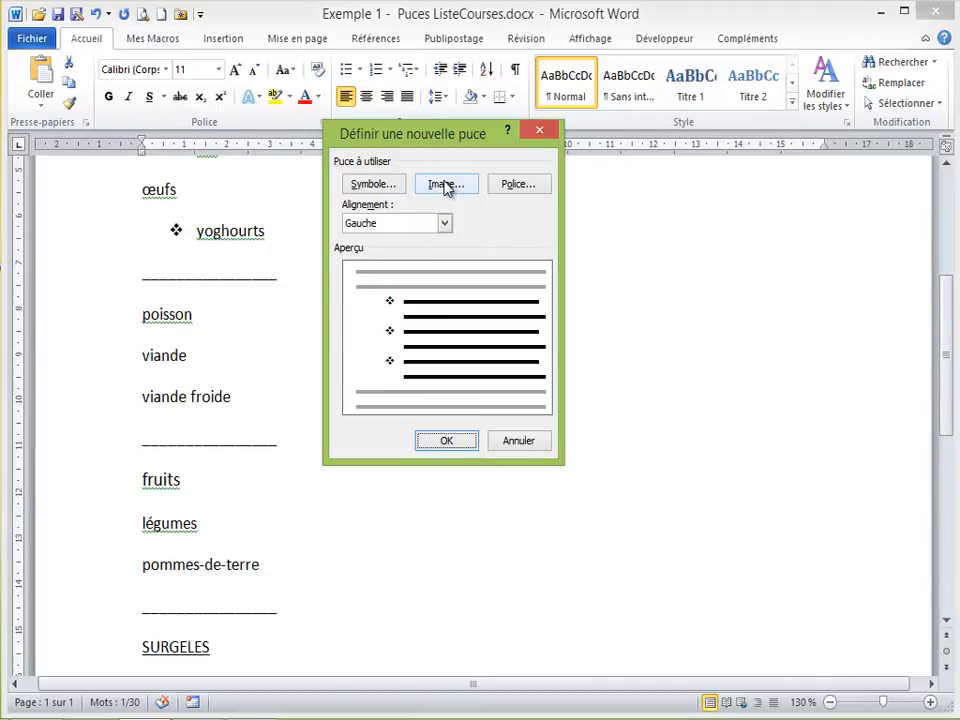
left_click(445, 186)
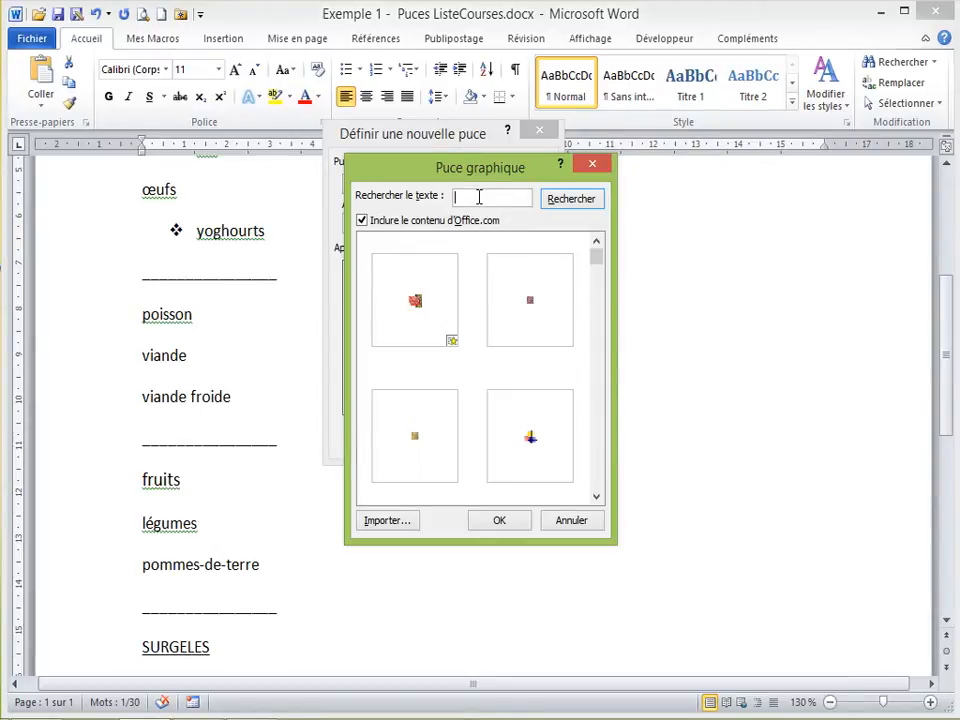
type("poisson")
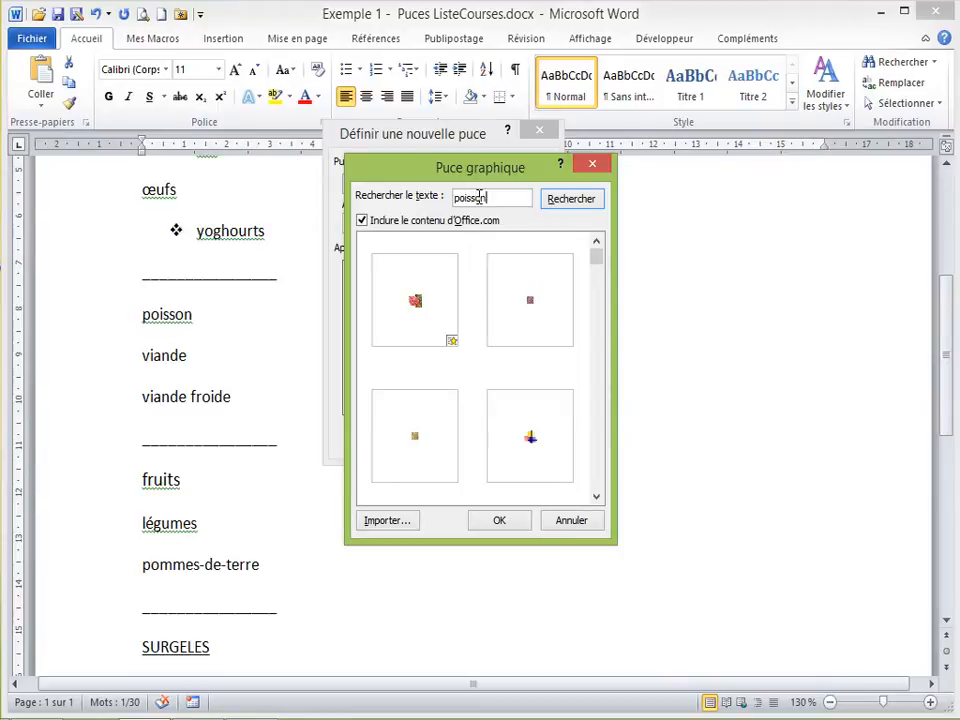
left_click(576, 200)
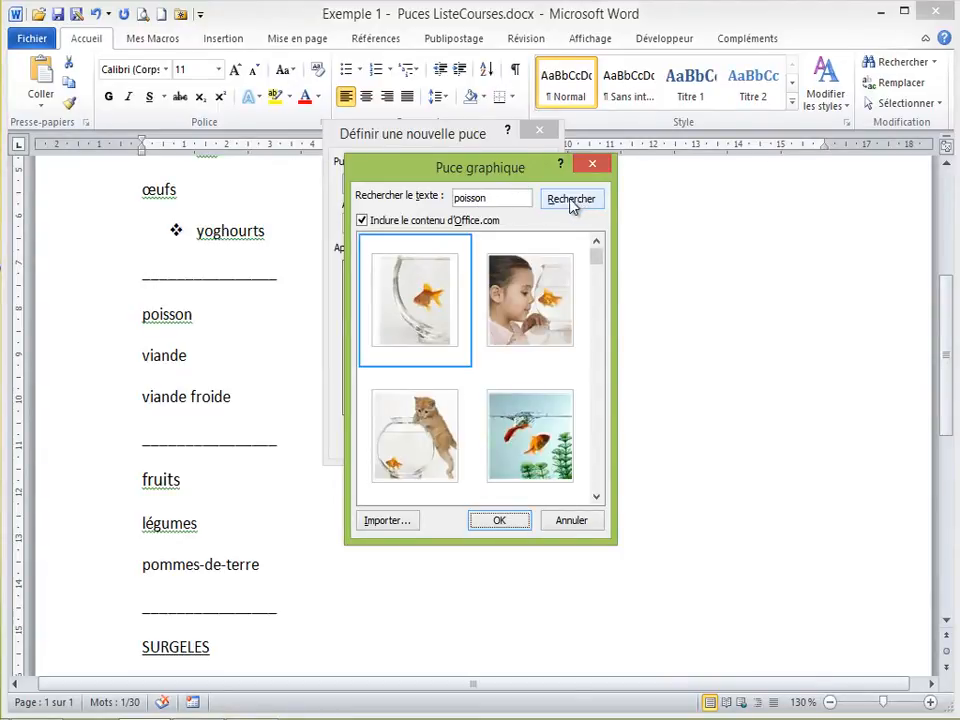
Choose the black outlined fish drawing from the image results and apply it as the bullet of "poisson".
scroll(596, 258, "down", 2)
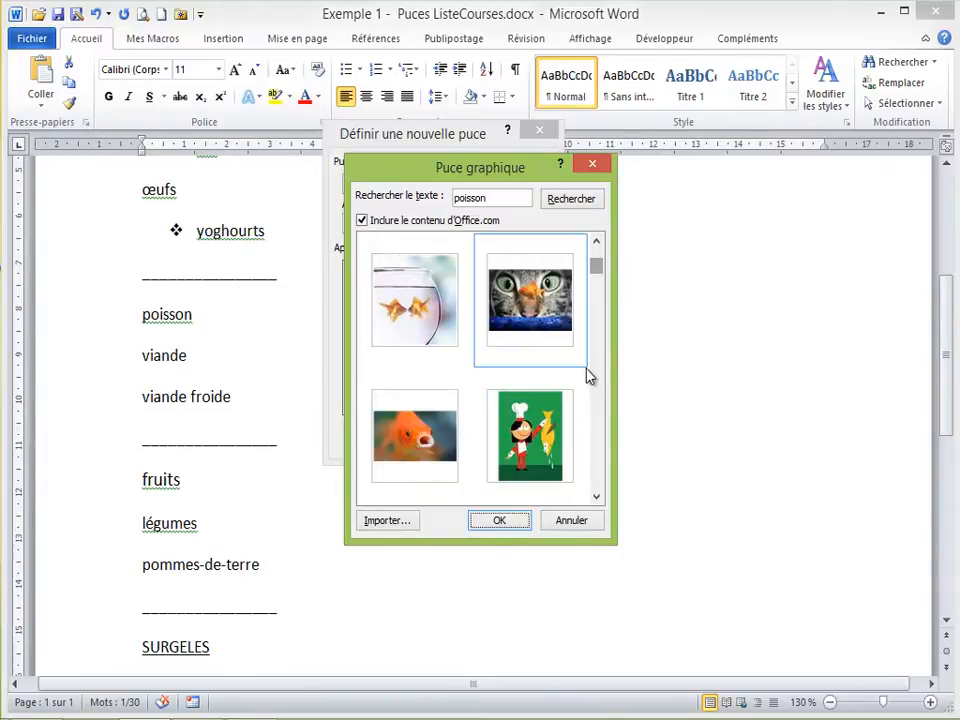
scroll(589, 375, "down", 2)
scroll(589, 375, "down", 2)
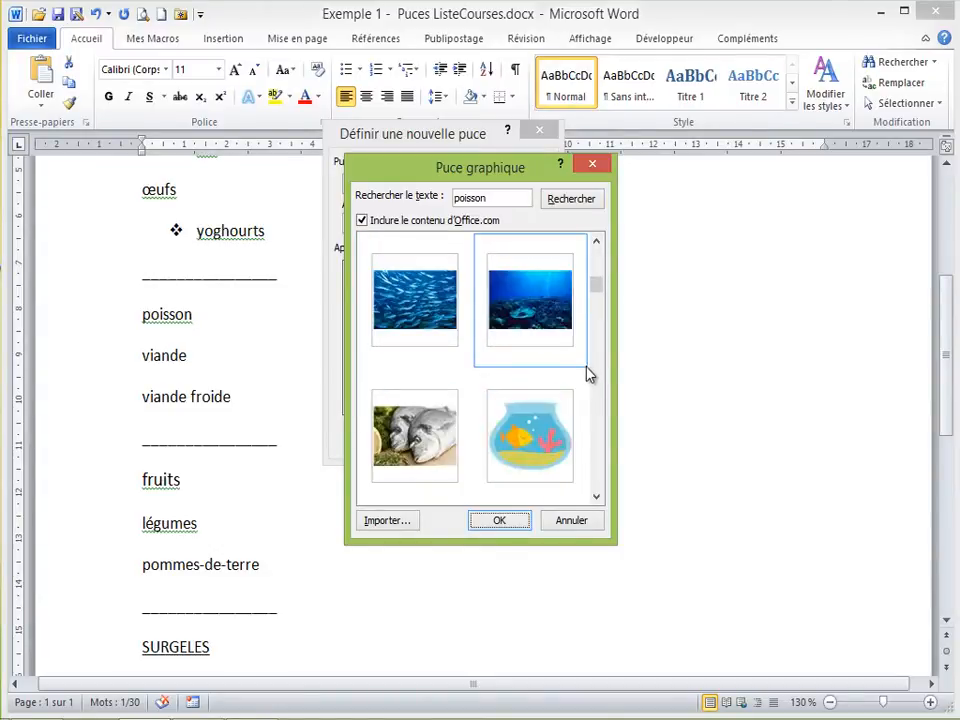
scroll(589, 375, "down", 4)
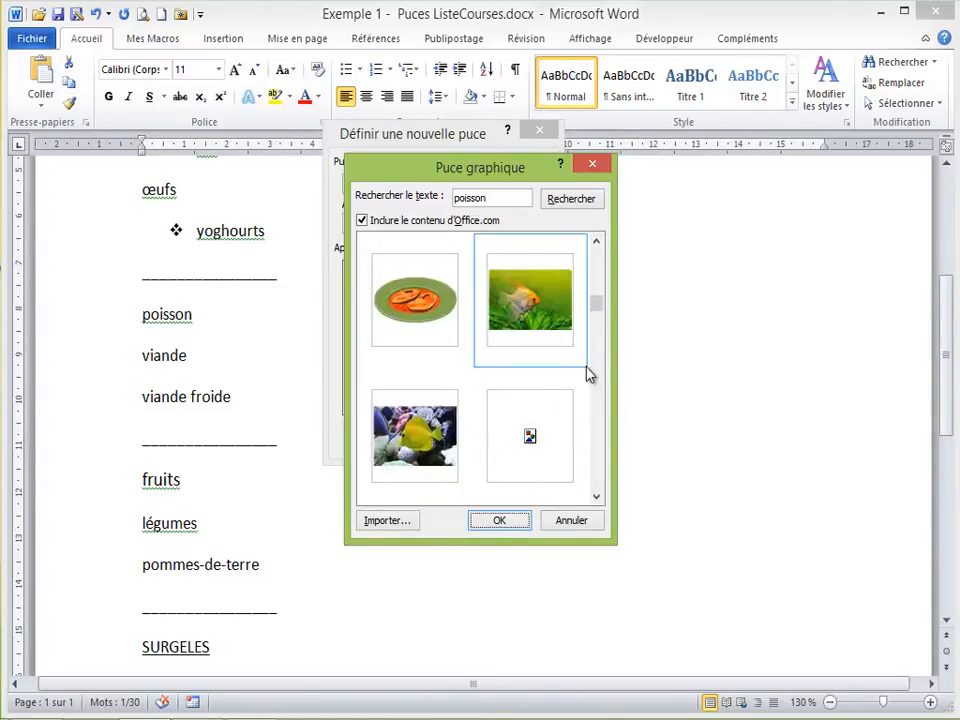
left_click(597, 497)
left_click(597, 497)
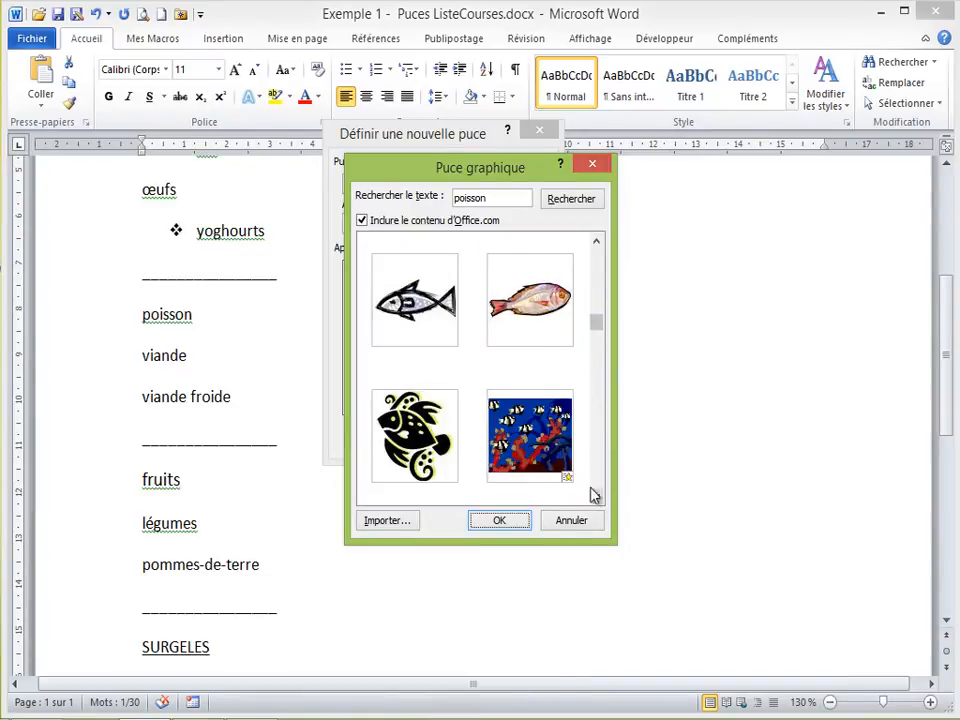
left_click(408, 313)
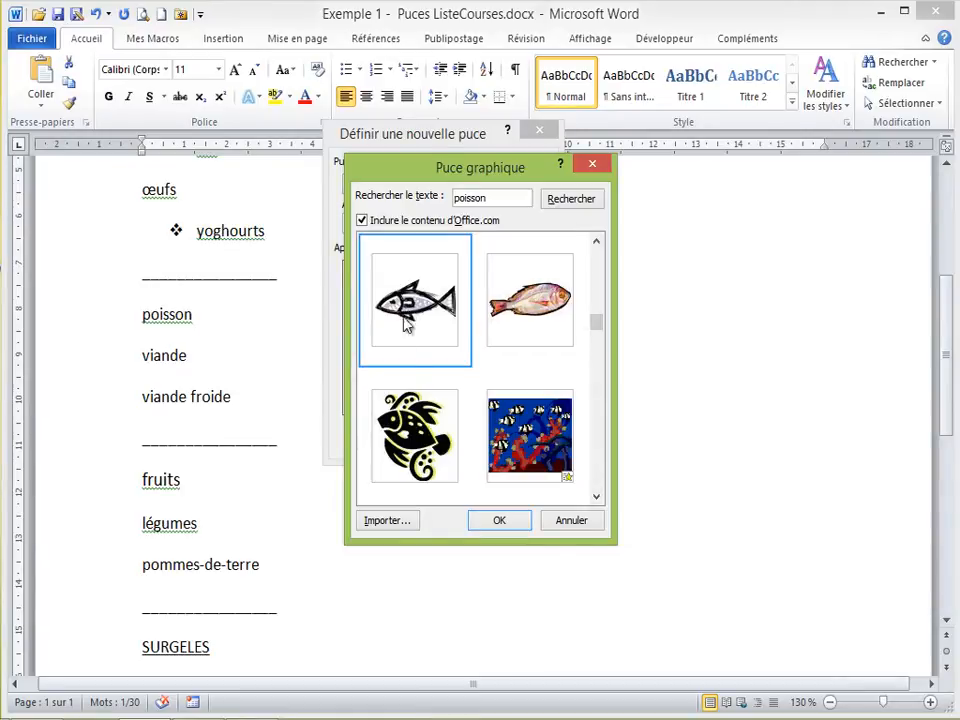
left_click(501, 519)
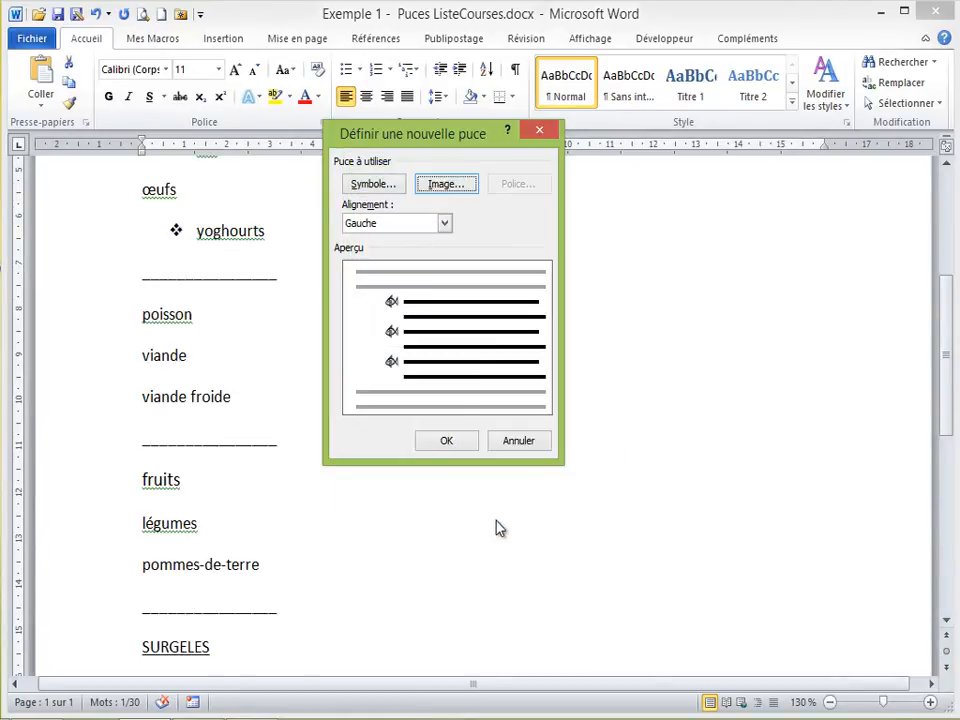
left_click(446, 441)
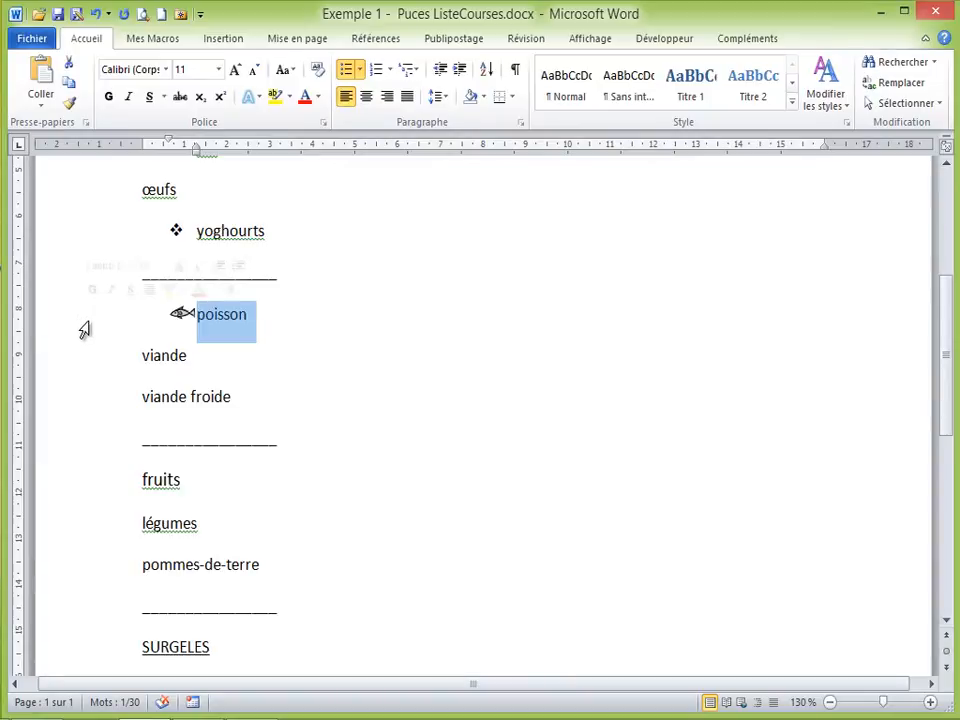
Copy the fish bullet formatting from "poisson" to the "viande" and "viande froide" lines.
left_click(69, 103)
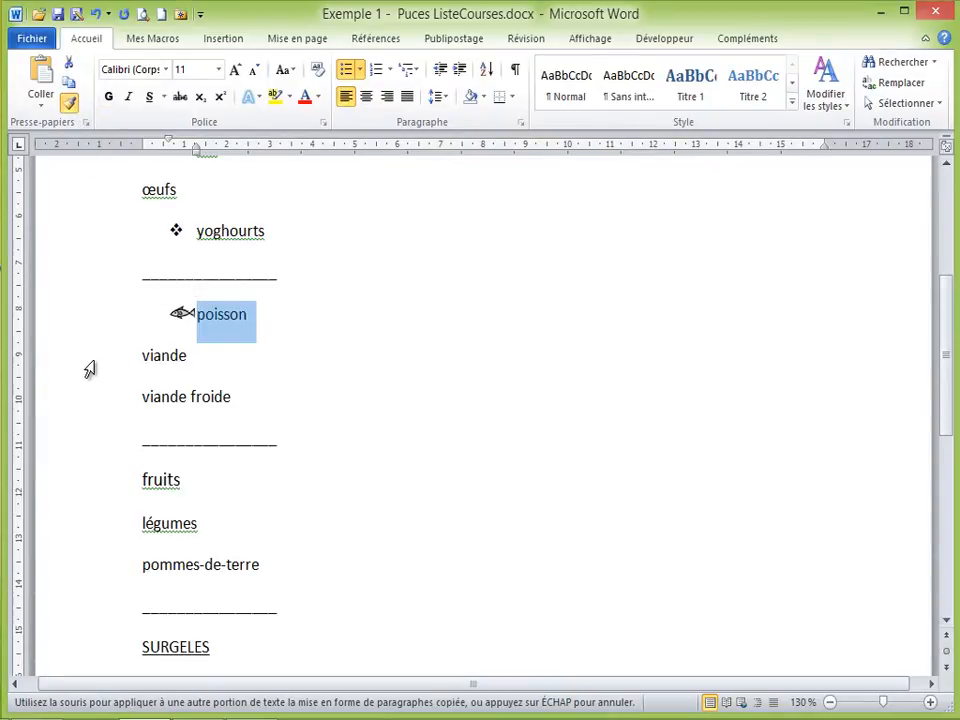
left_click_drag(88, 362, 96, 405)
mouse_move(206, 313)
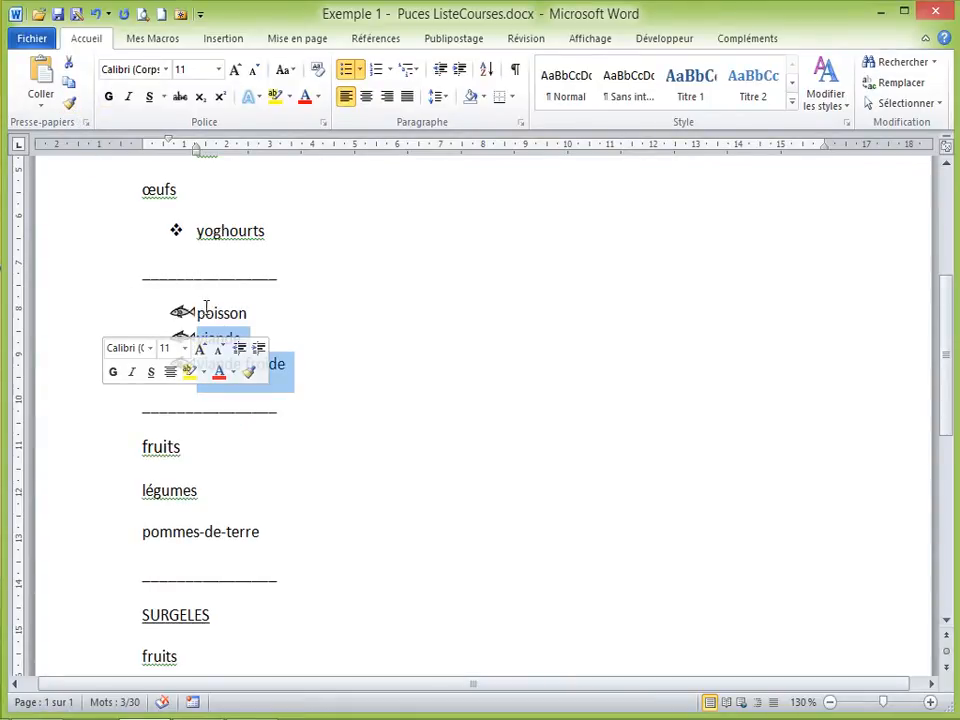
Enlarge the three fish bullets to size 12 and try to recolour them with a dark red theme colour.
left_click(90, 352)
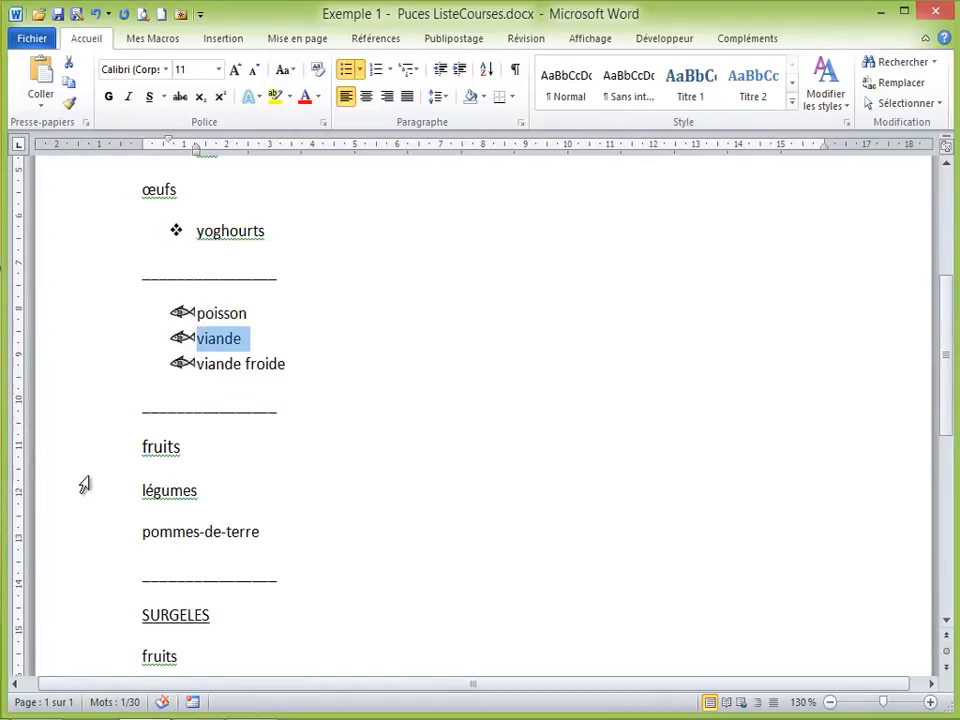
scroll(84, 485, "down", 1)
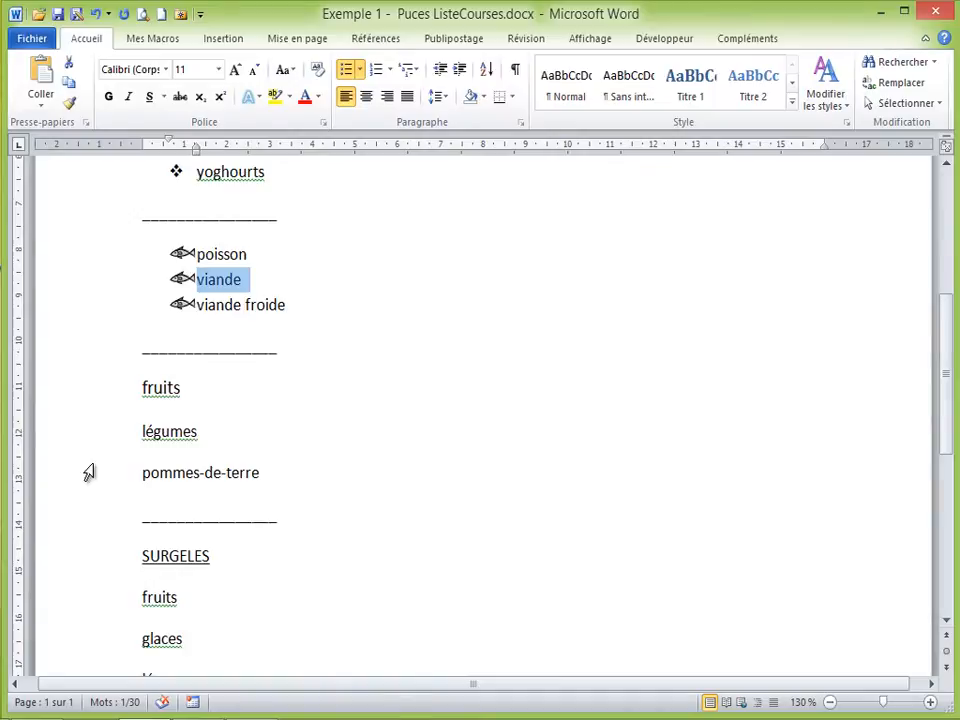
left_click(182, 279)
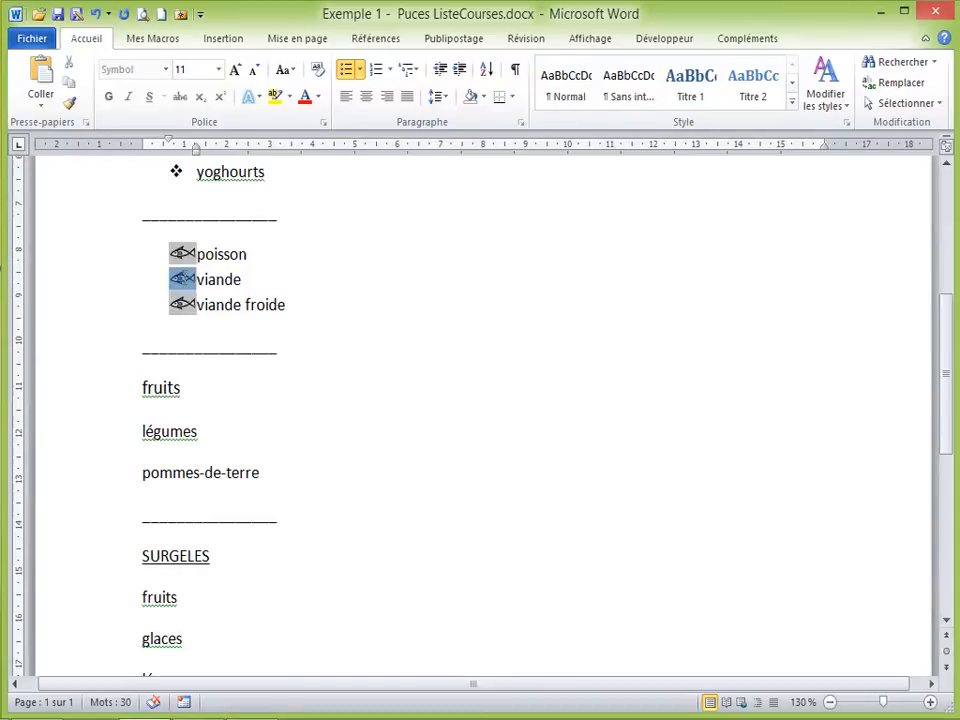
left_click(236, 70)
left_click(315, 97)
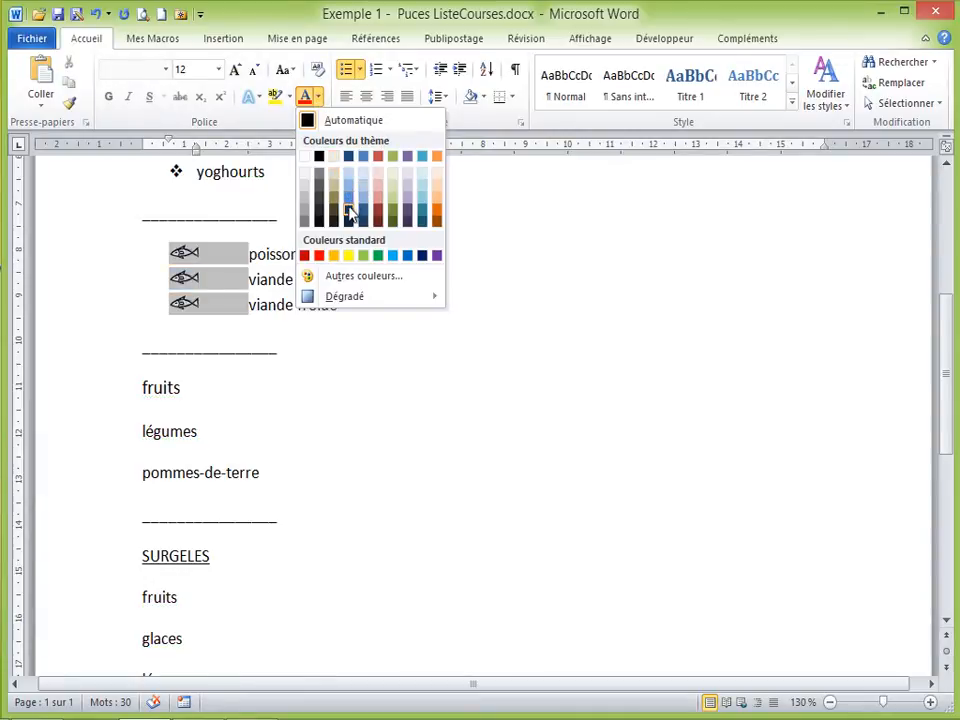
left_click(383, 220)
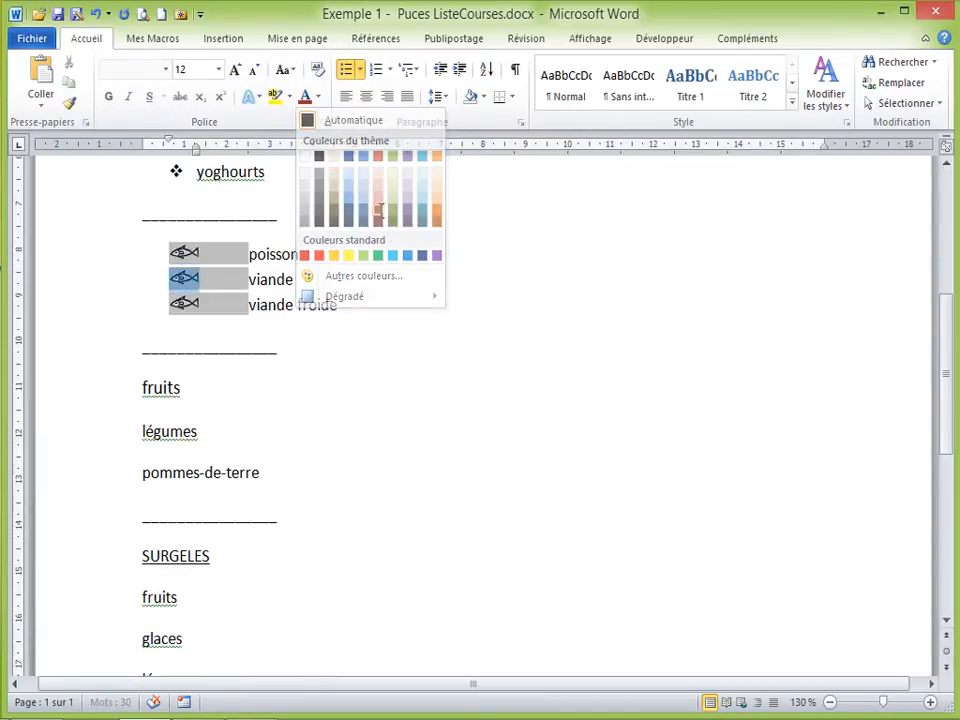
left_click(141, 322)
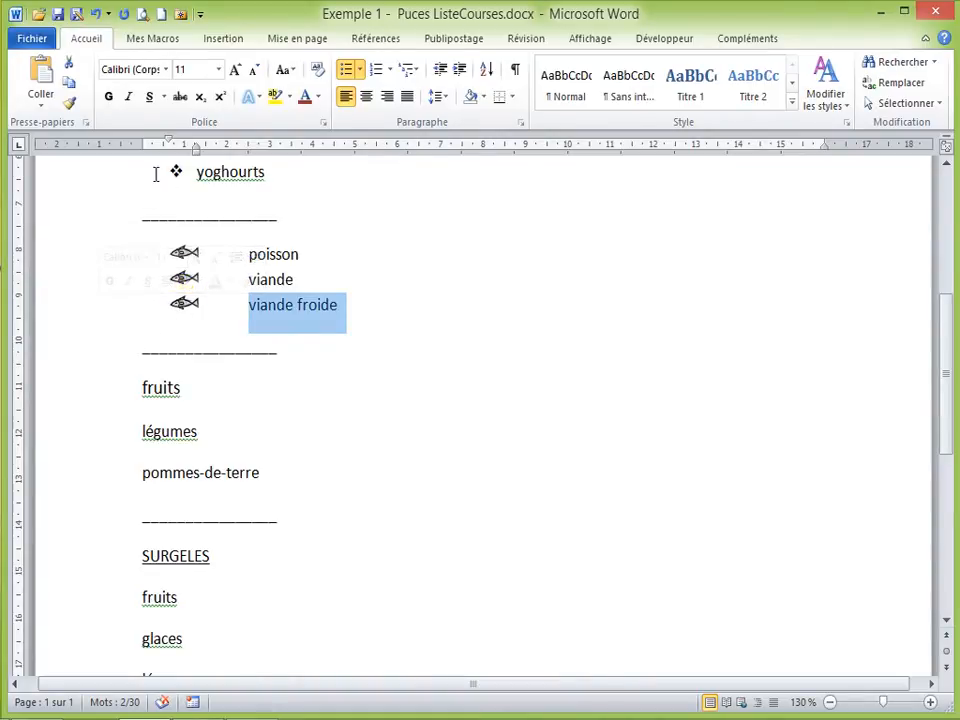
Recolour the diamond bullets of "crème", "lait" and "yoghourts" with a dark orange theme colour and enlarge them to size 14.
scroll(96, 208, "up", 2)
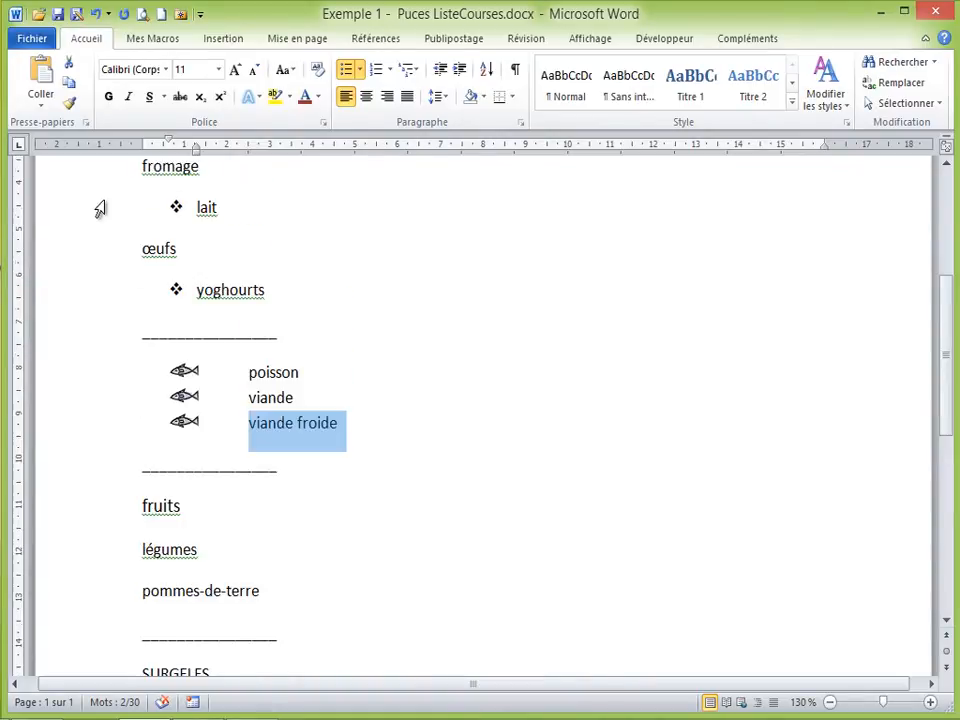
left_click(175, 207)
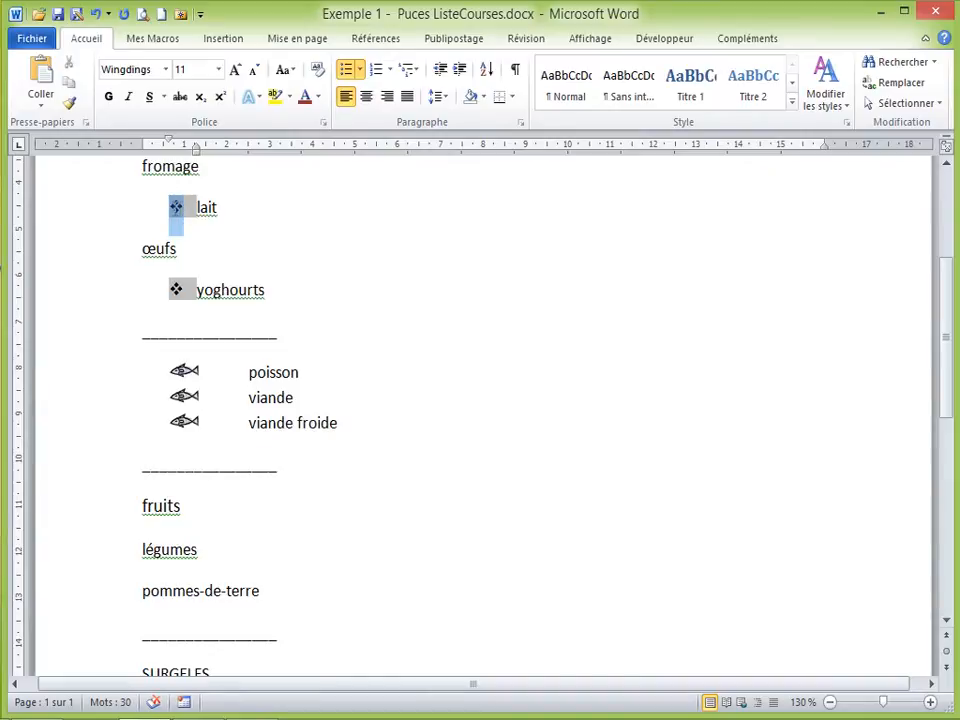
left_click(317, 97)
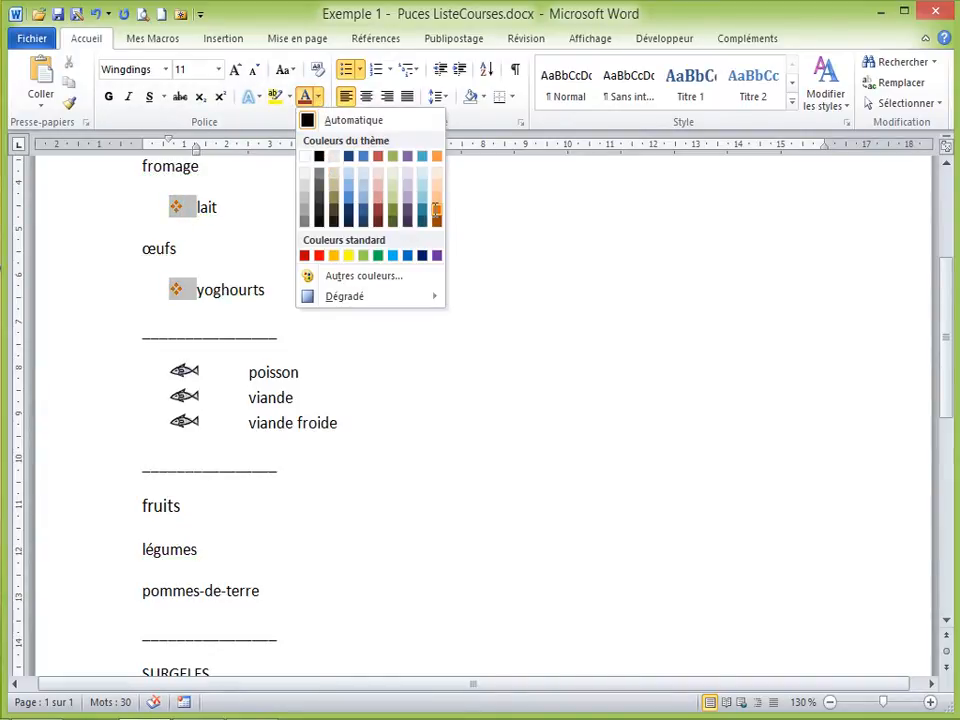
left_click(436, 210)
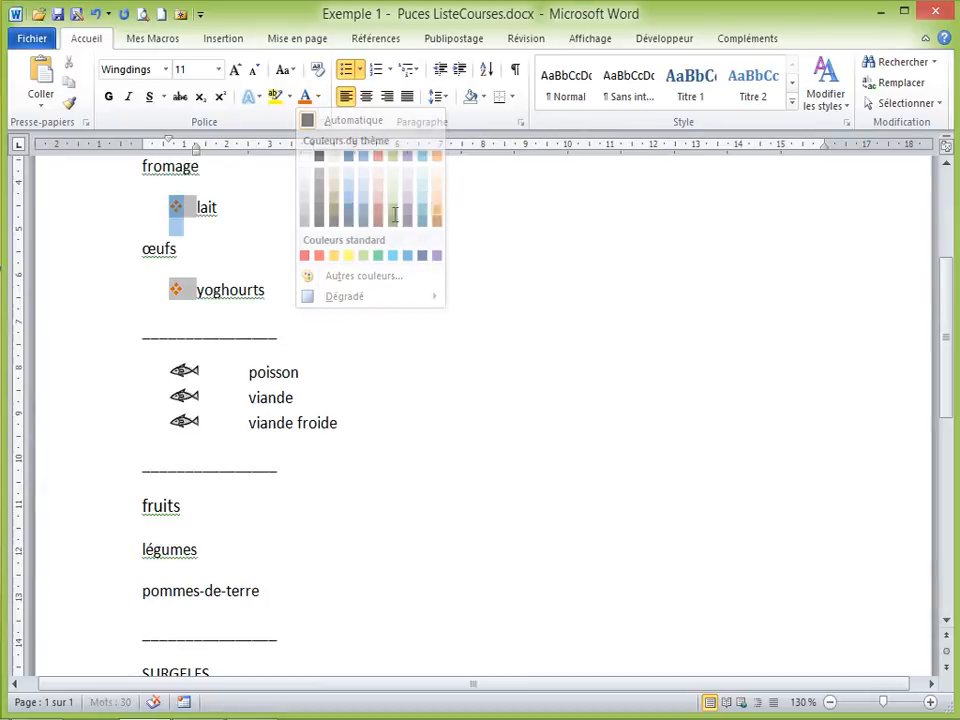
left_click(236, 69)
left_click(236, 69)
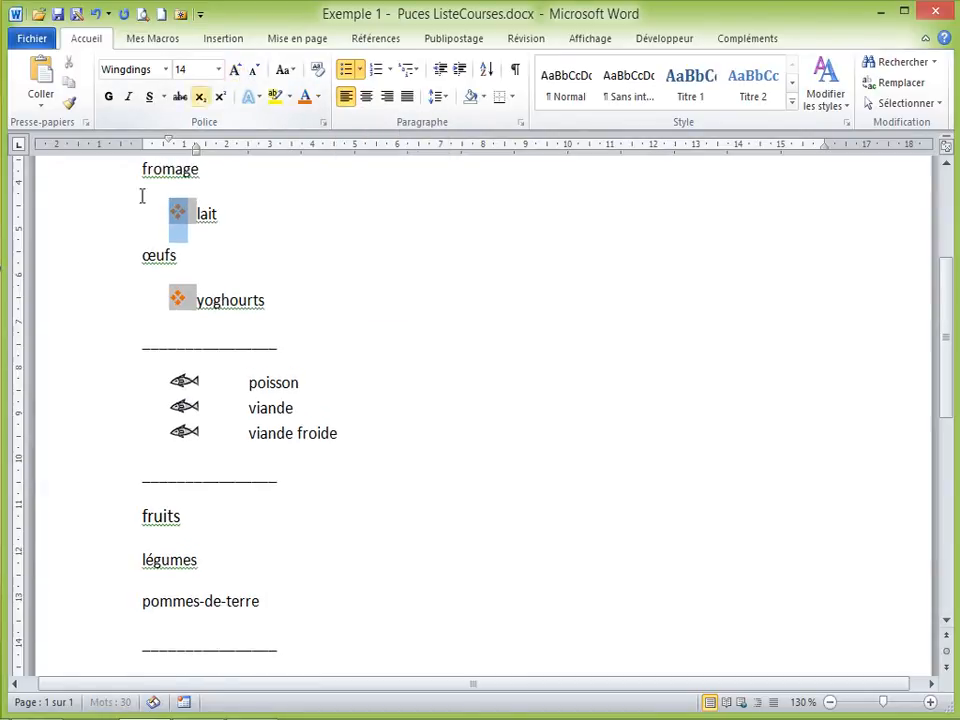
left_click(80, 328)
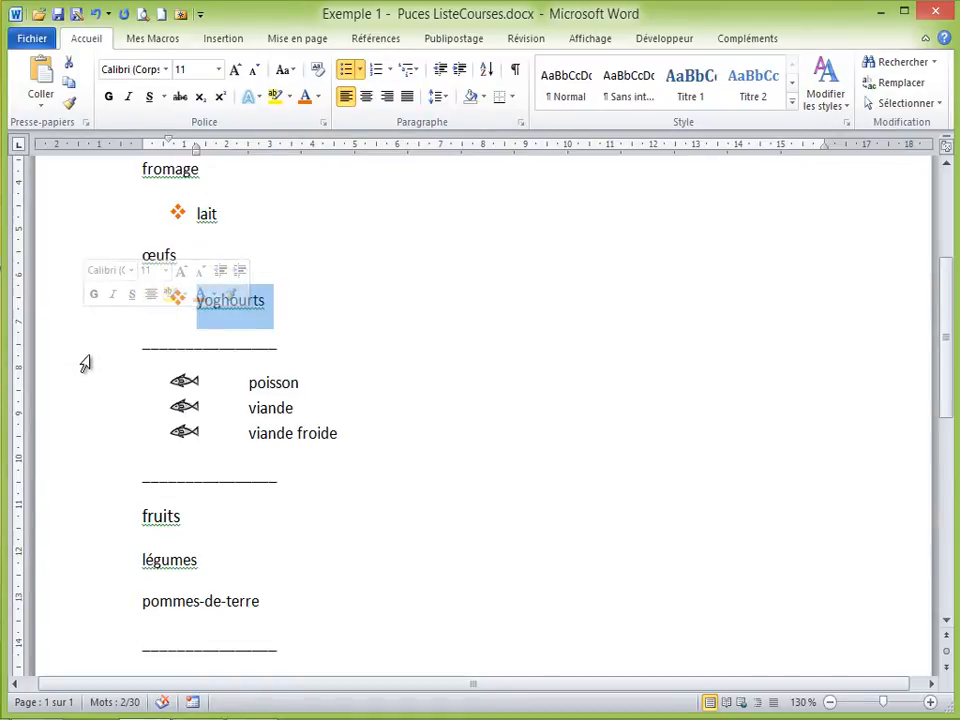
Review the bulleted and unbulleted lines of the shopping list and look over the available bullets in the library.
scroll(86, 364, "down", 1)
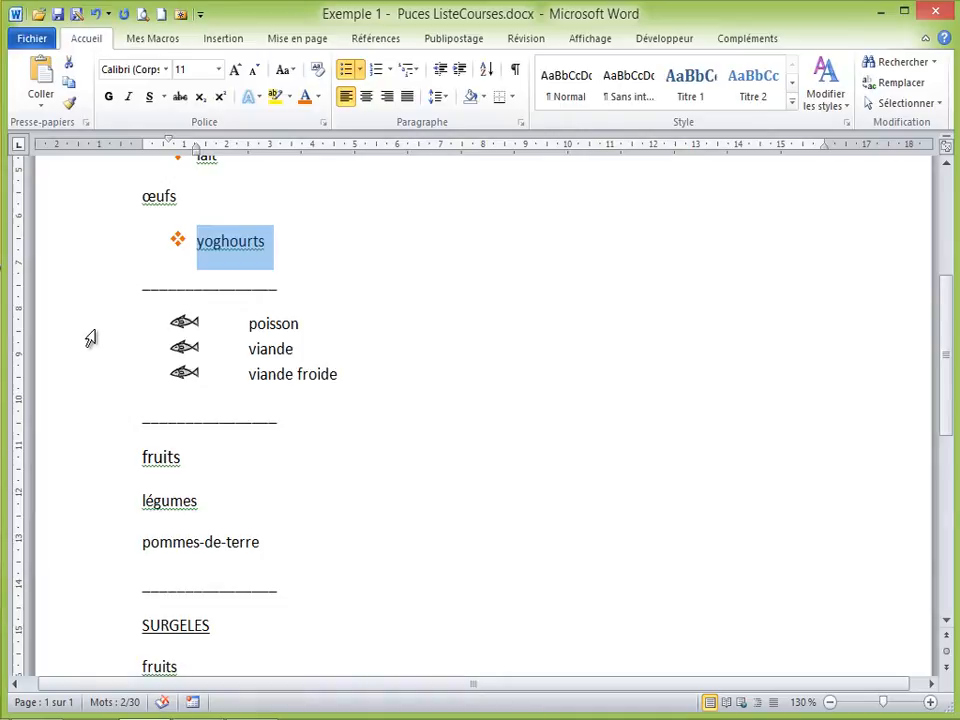
scroll(90, 338, "down", 2)
scroll(90, 338, "down", 2)
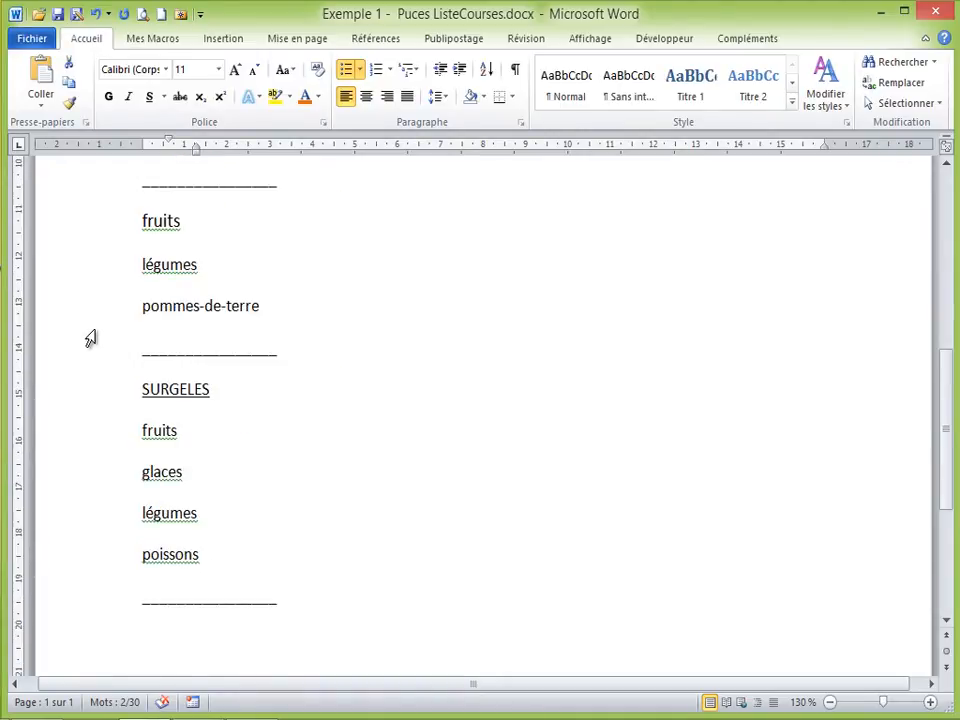
scroll(90, 338, "up", 2)
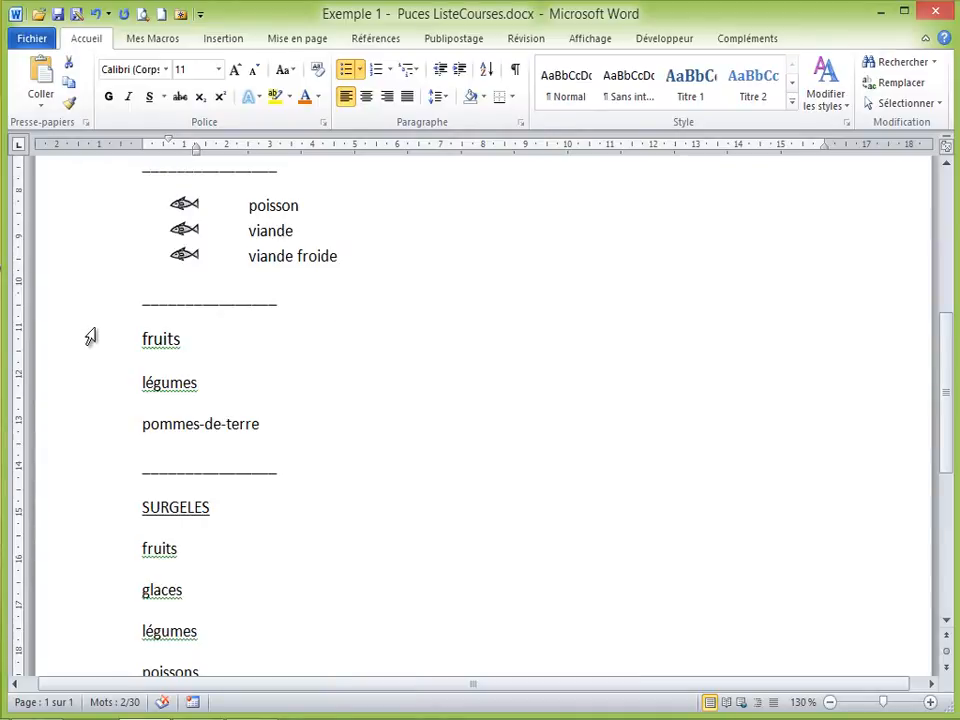
scroll(90, 338, "up", 4)
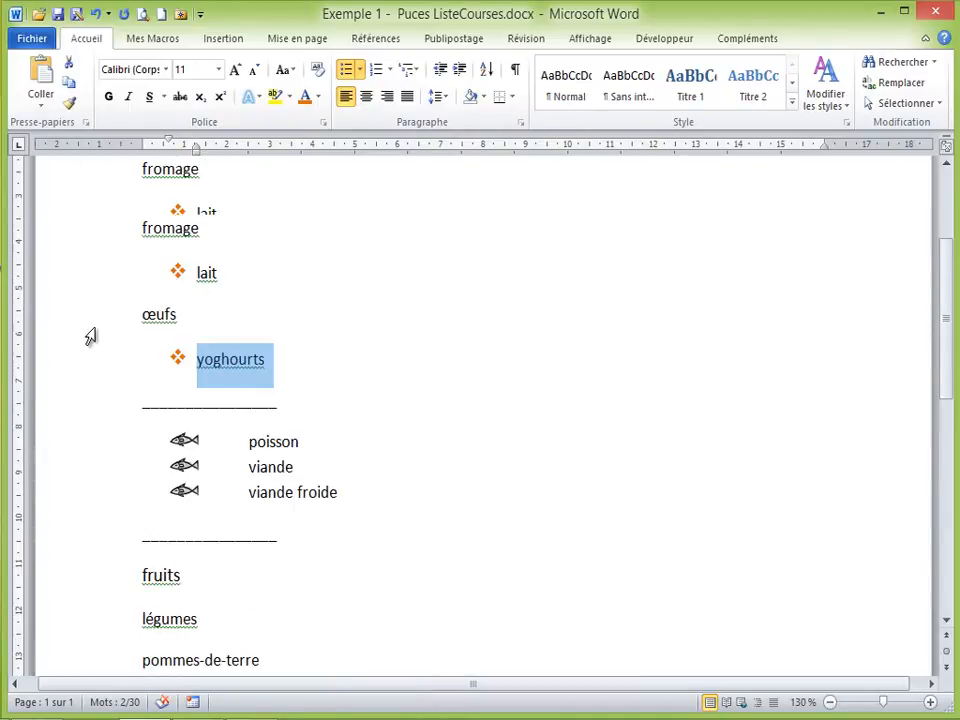
scroll(90, 338, "up", 1)
scroll(90, 338, "up", 1)
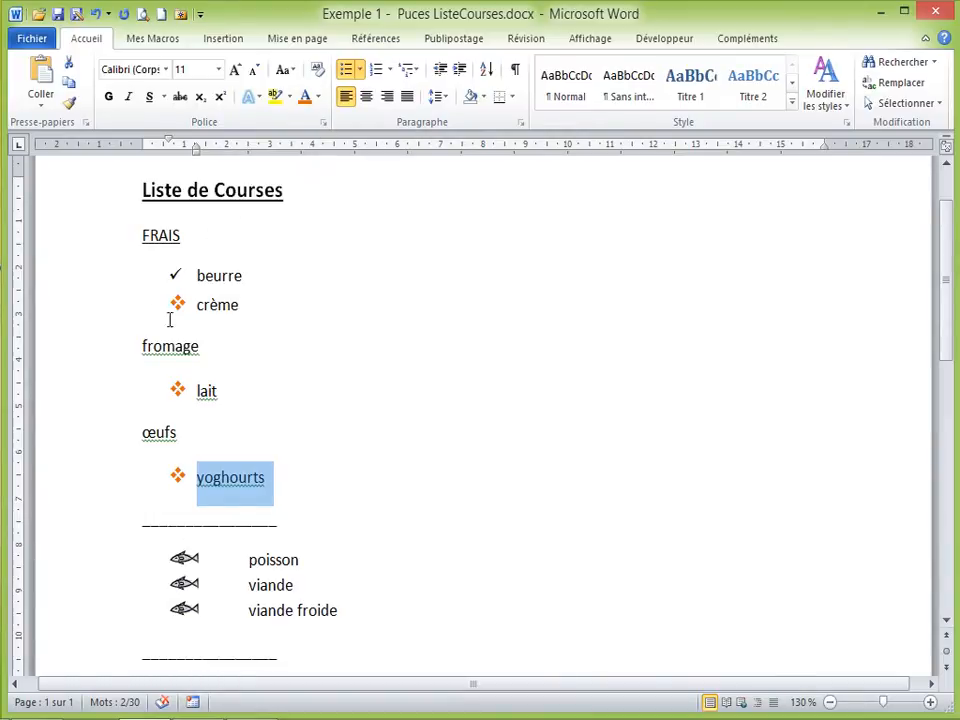
left_click(359, 69)
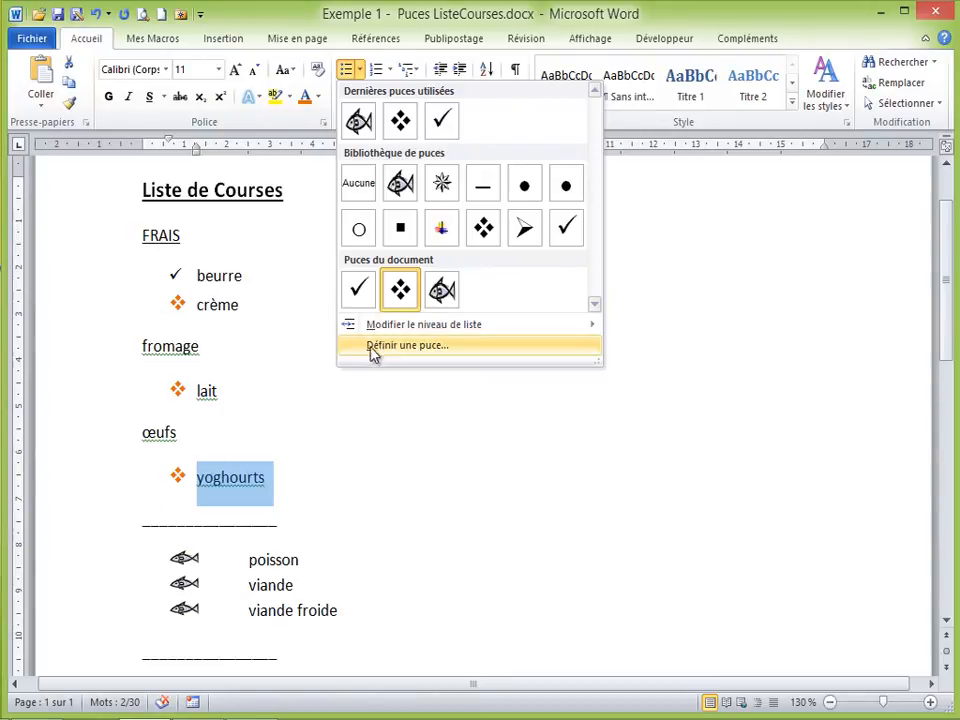
left_click(120, 510)
Start defining a new symbol bullet for the "fruits", "légumes" and "pommes-de-terre" lines above SURGELES.
scroll(116, 514, "down", 6)
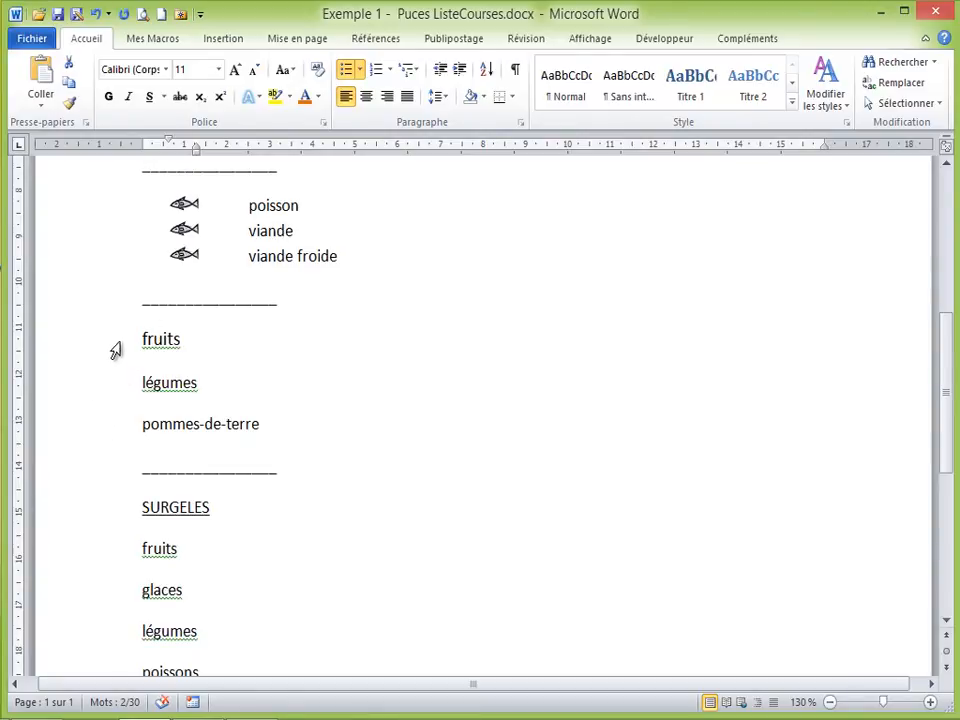
left_click_drag(80, 350, 81, 433)
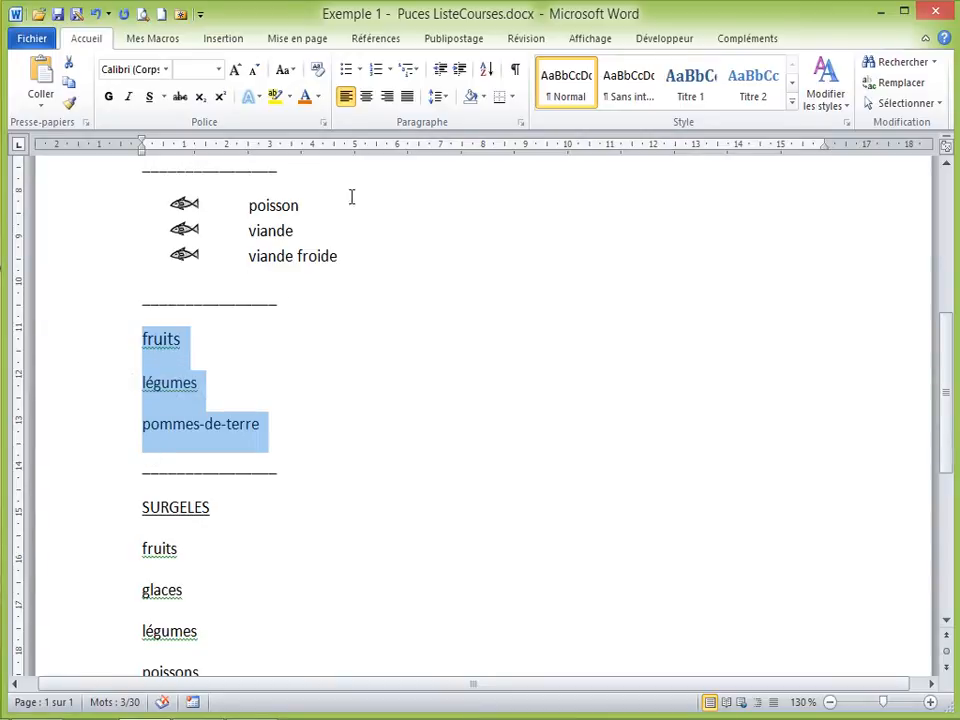
left_click(360, 70)
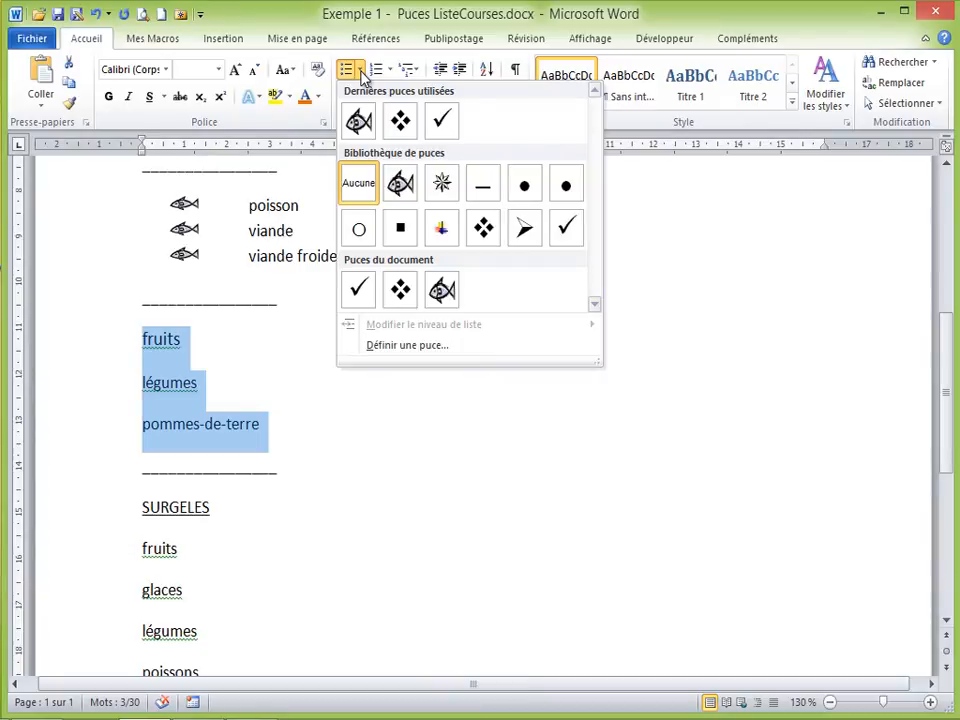
left_click(393, 348)
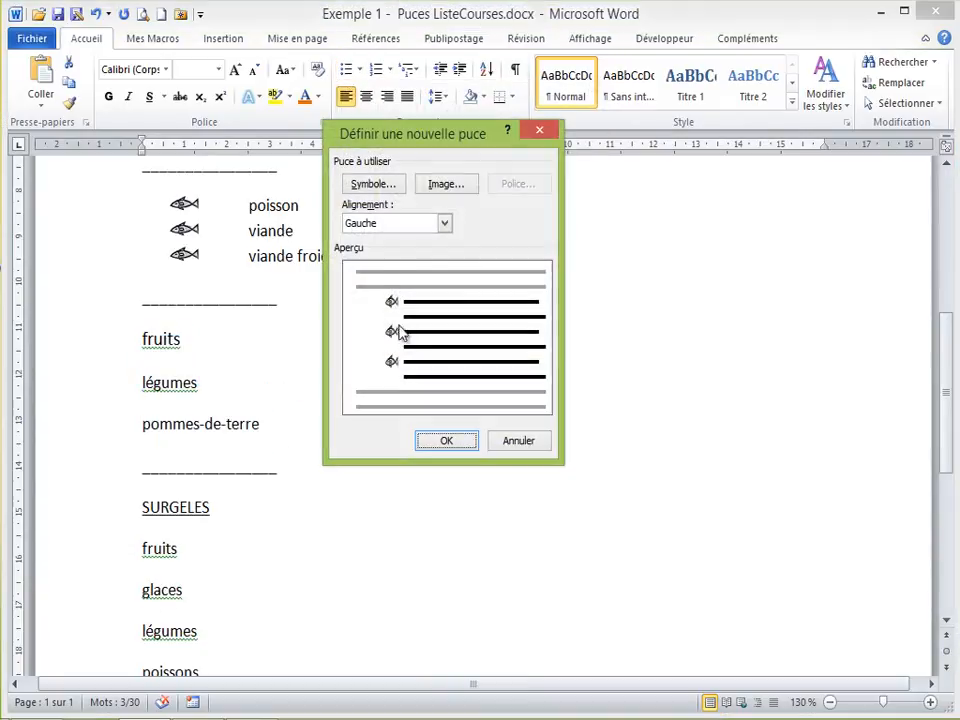
left_click(389, 188)
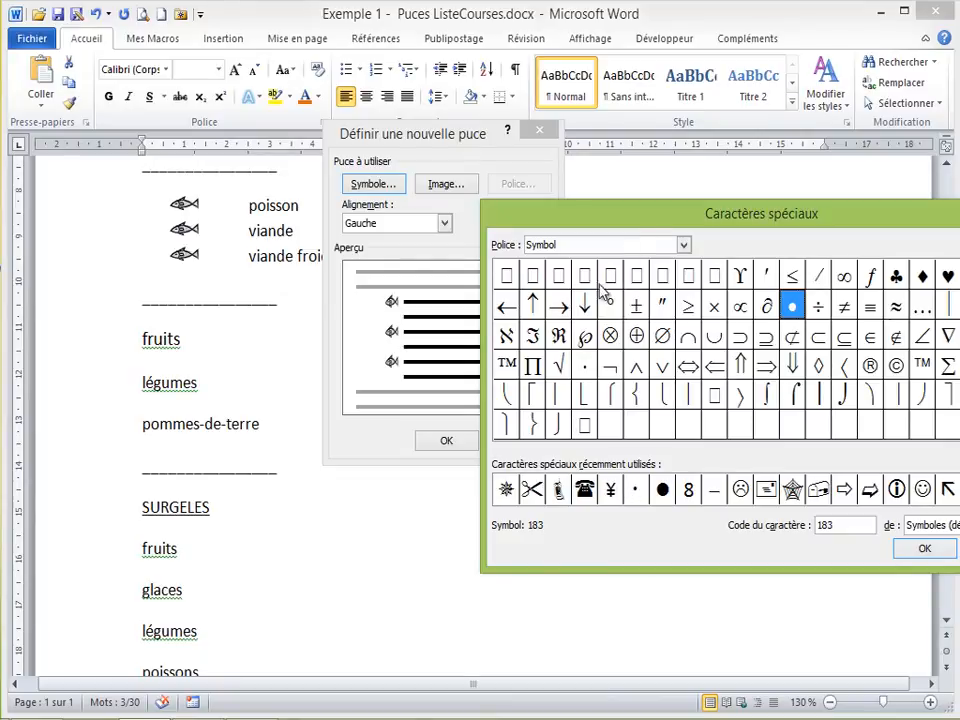
Switch the special characters for the new bullet to the Webdings font.
left_click(683, 244)
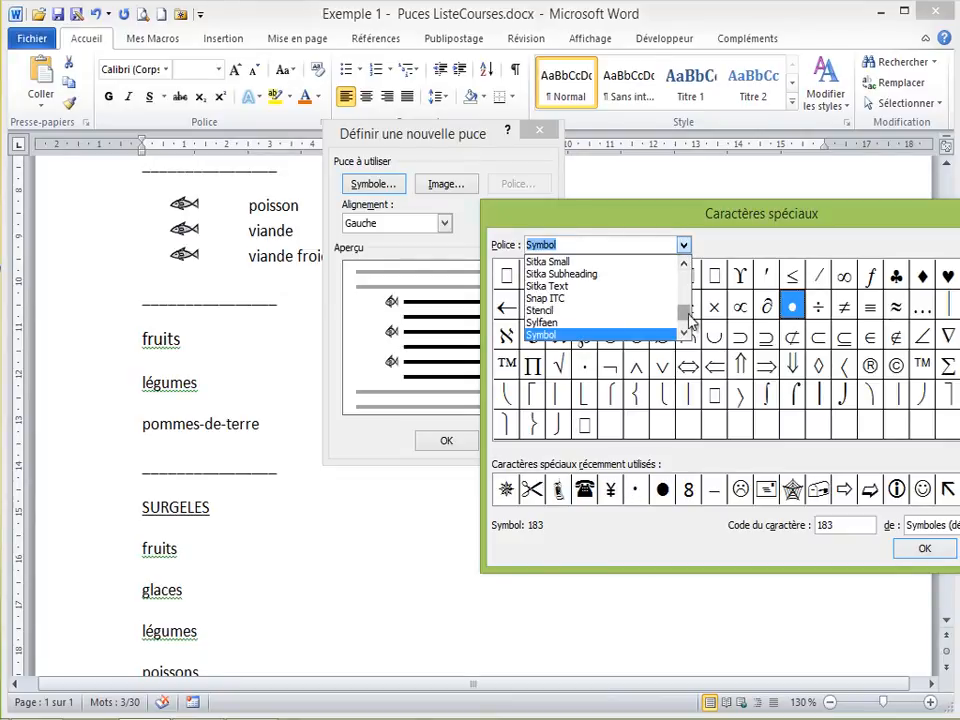
mouse_move(688, 318)
left_mouse_down()
mouse_move(686, 297)
mouse_move(684, 316)
left_mouse_up()
left_click(686, 265)
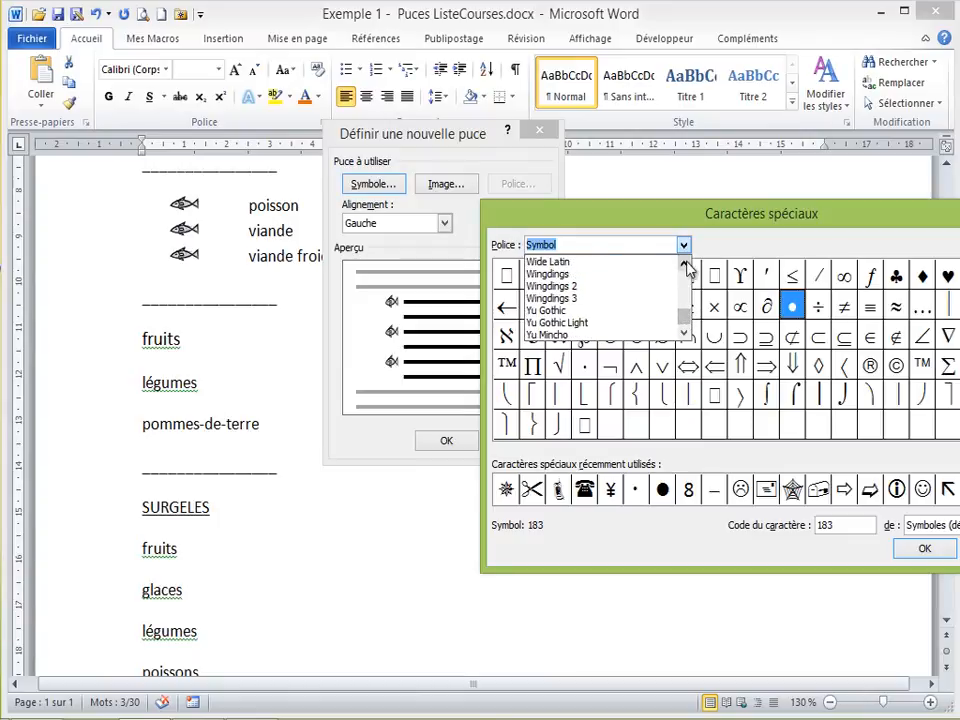
left_click(685, 264)
left_click(685, 264)
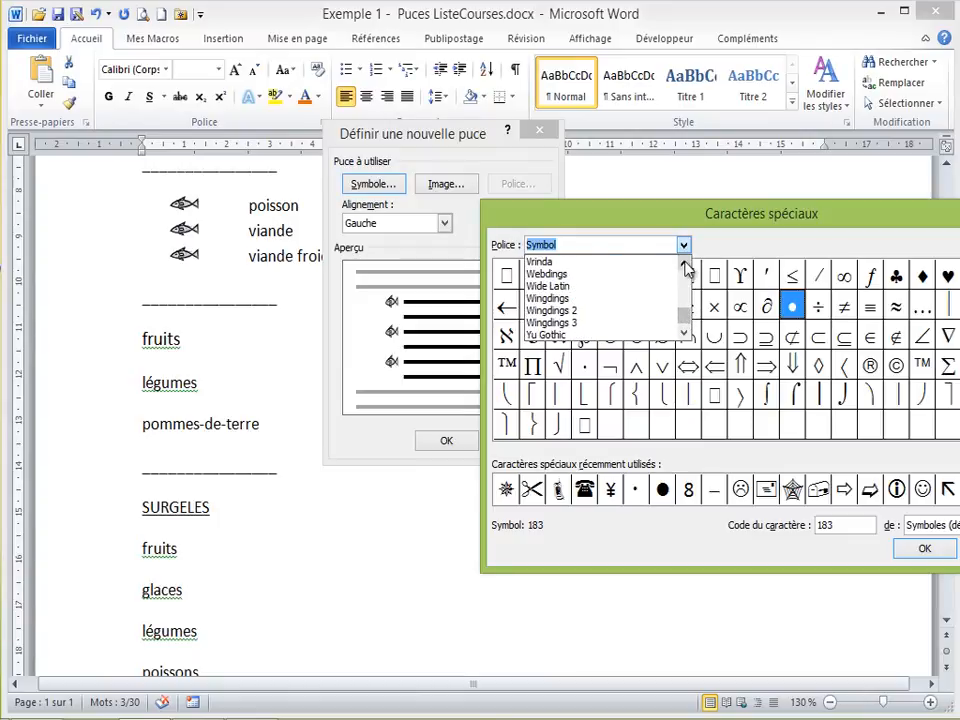
left_click(551, 275)
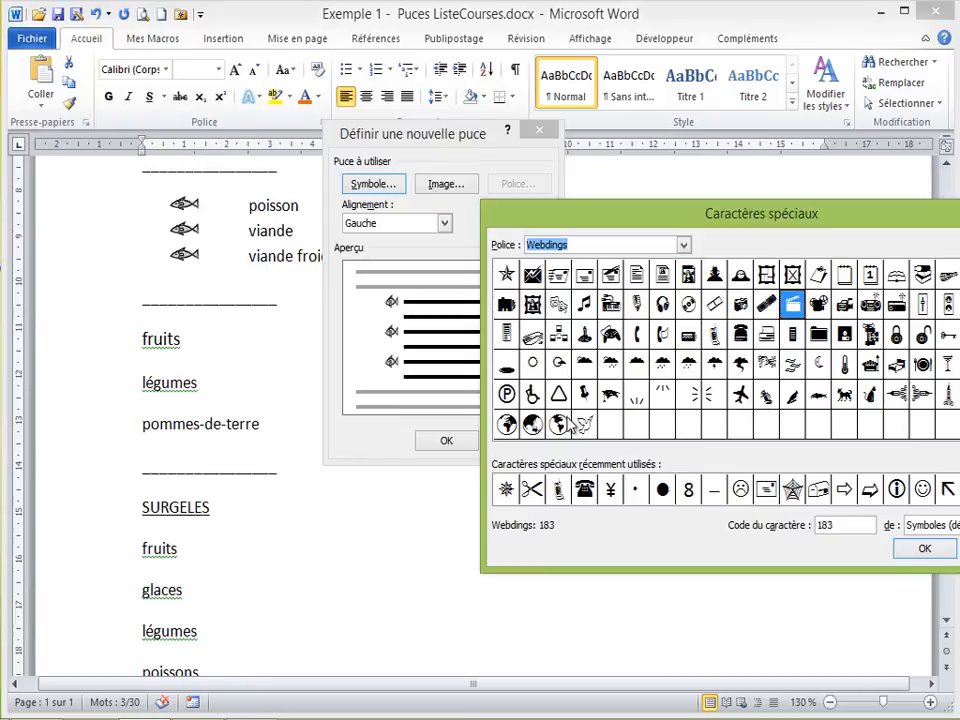
Choose the globe symbol with character code 253 and apply it as the bullet of "fruits", "légumes" and "pommes-de-terre".
left_click(537, 427)
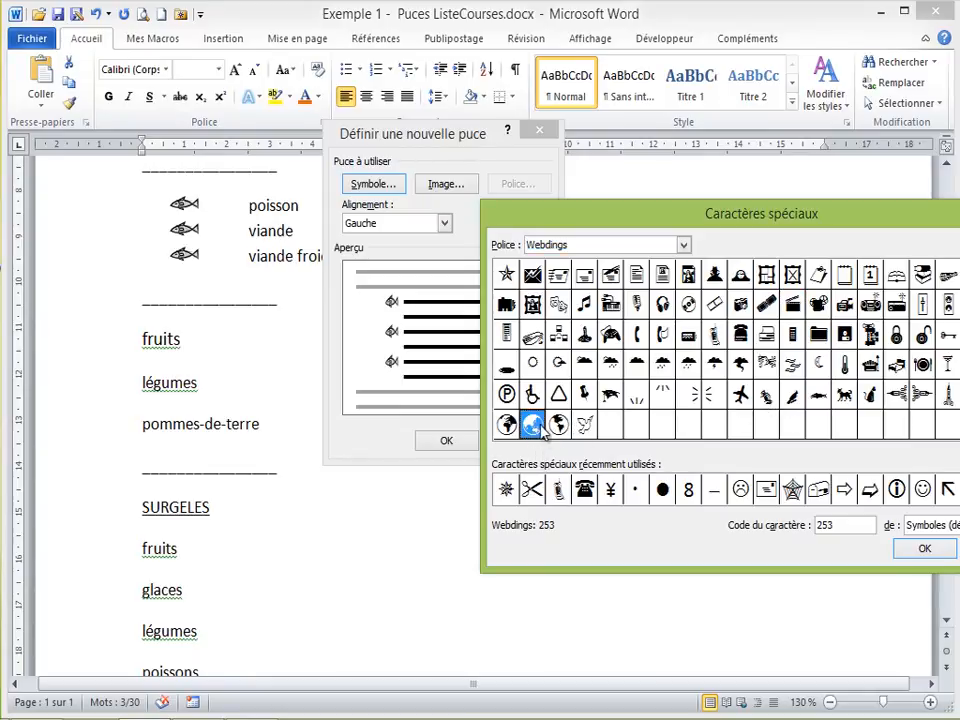
left_click(925, 549)
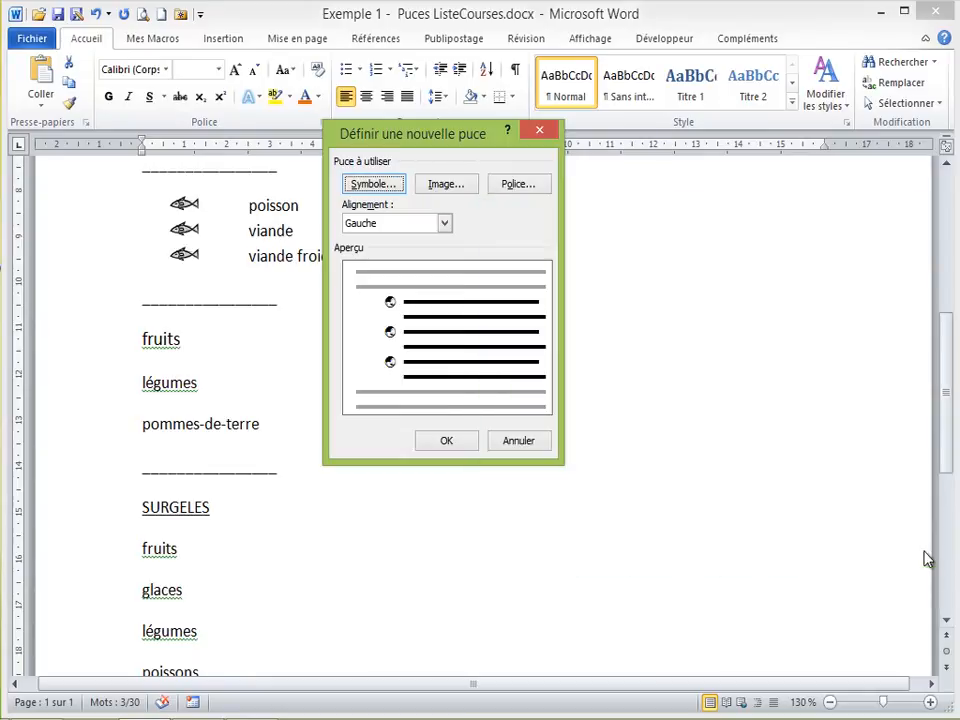
left_click(446, 440)
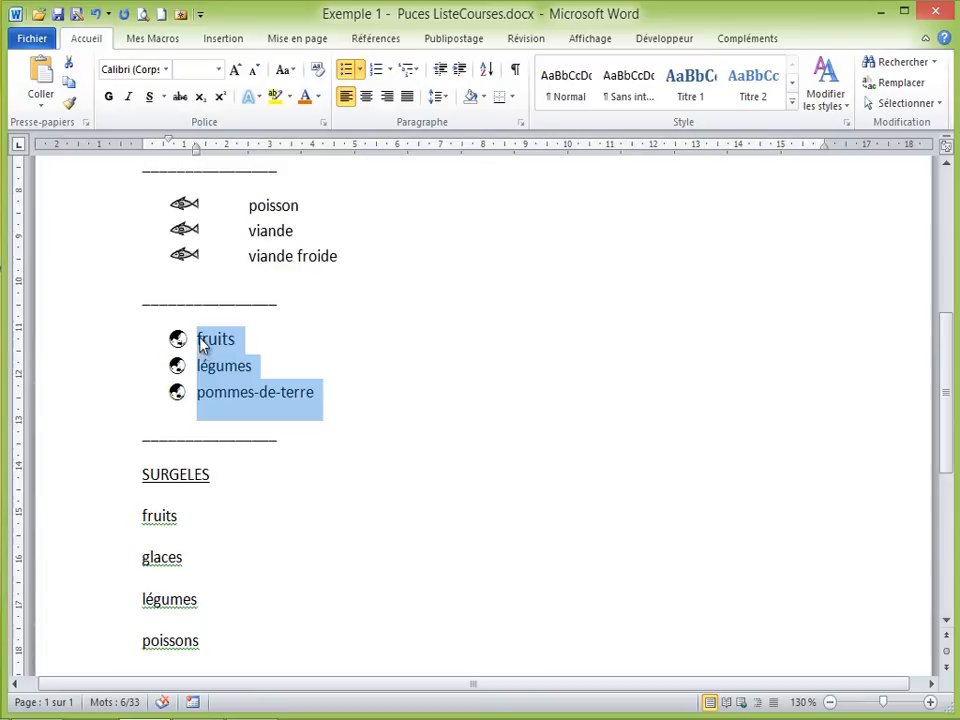
left_click(138, 365)
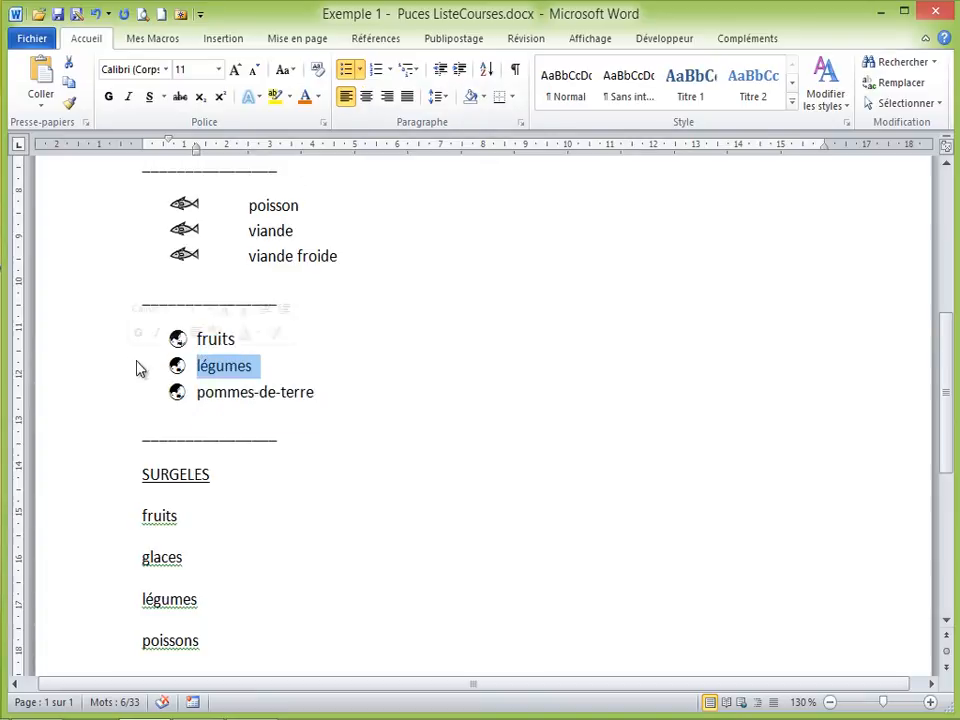
scroll(173, 356, "down", 1)
scroll(173, 357, "up", 1)
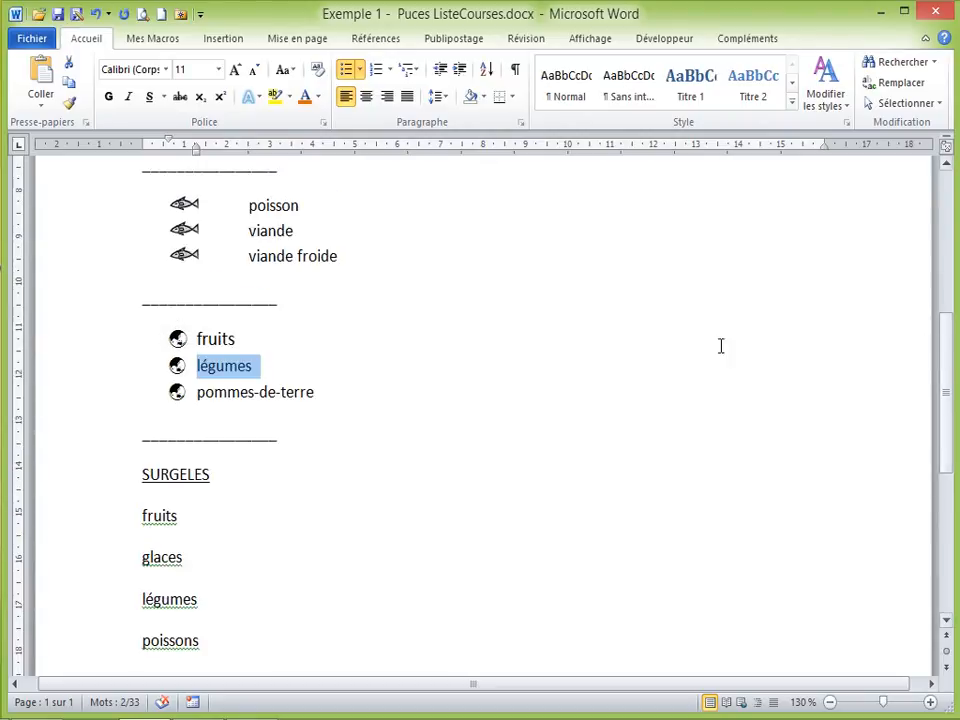
scroll(647, 345, "up", 4)
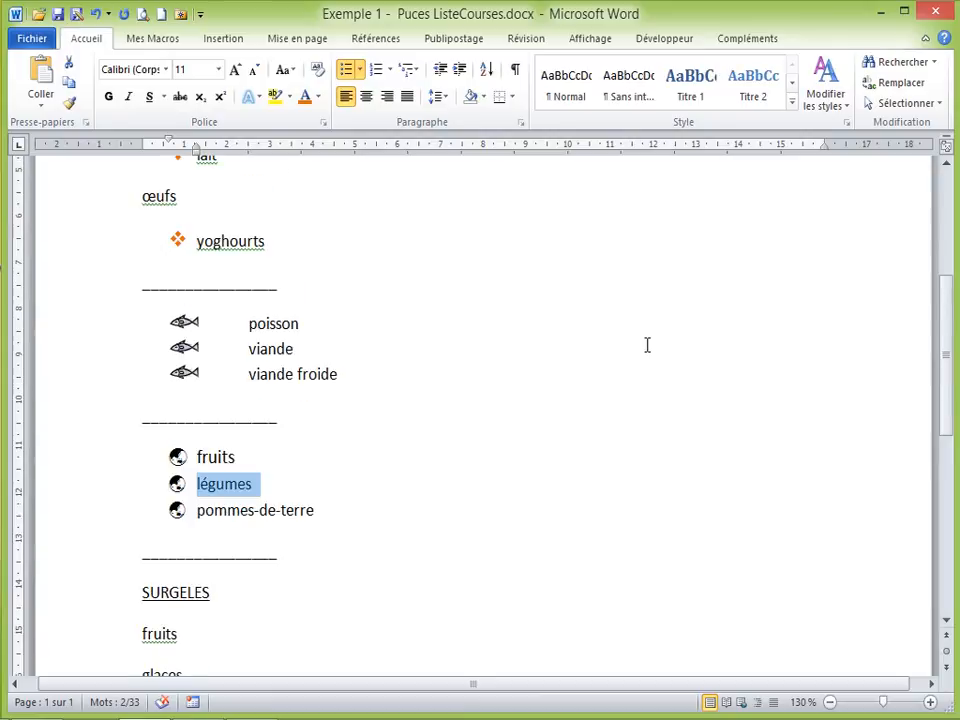
scroll(647, 345, "up", 1)
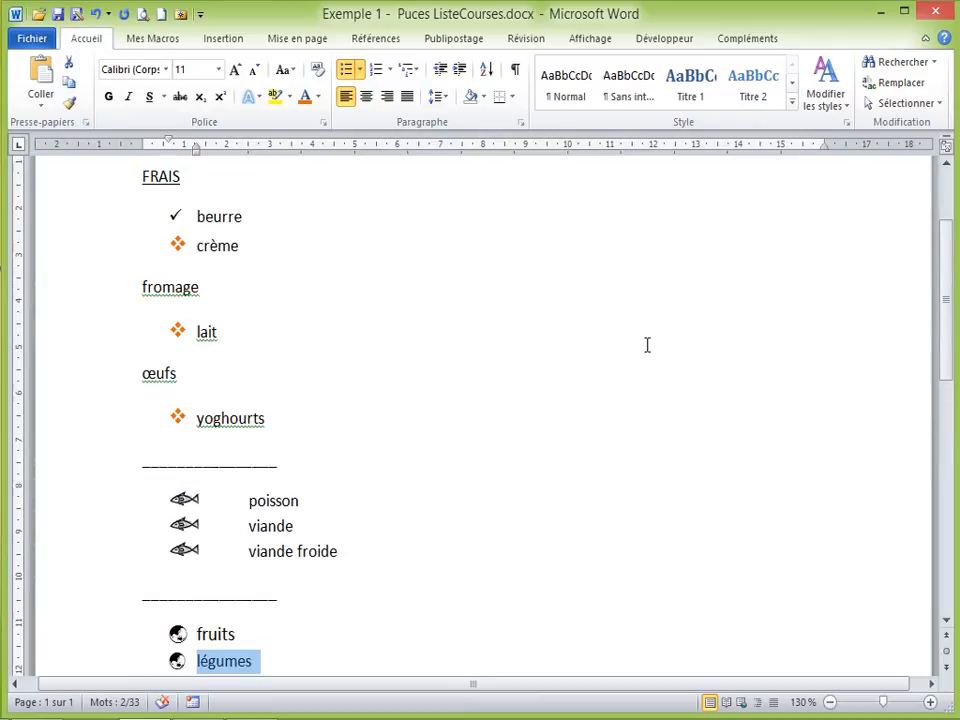